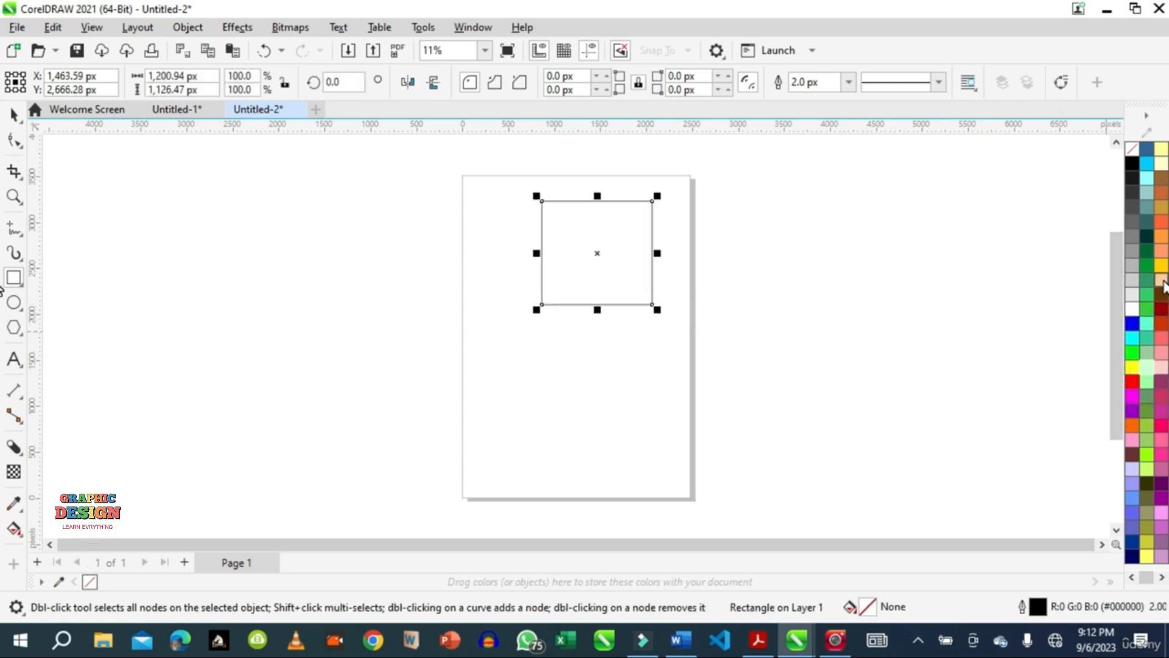
Fill the rectangle with light orange (RGB 255, 204, 153) and apply an inside contour from its upper edge toward the middle.
left_click(1161, 280)
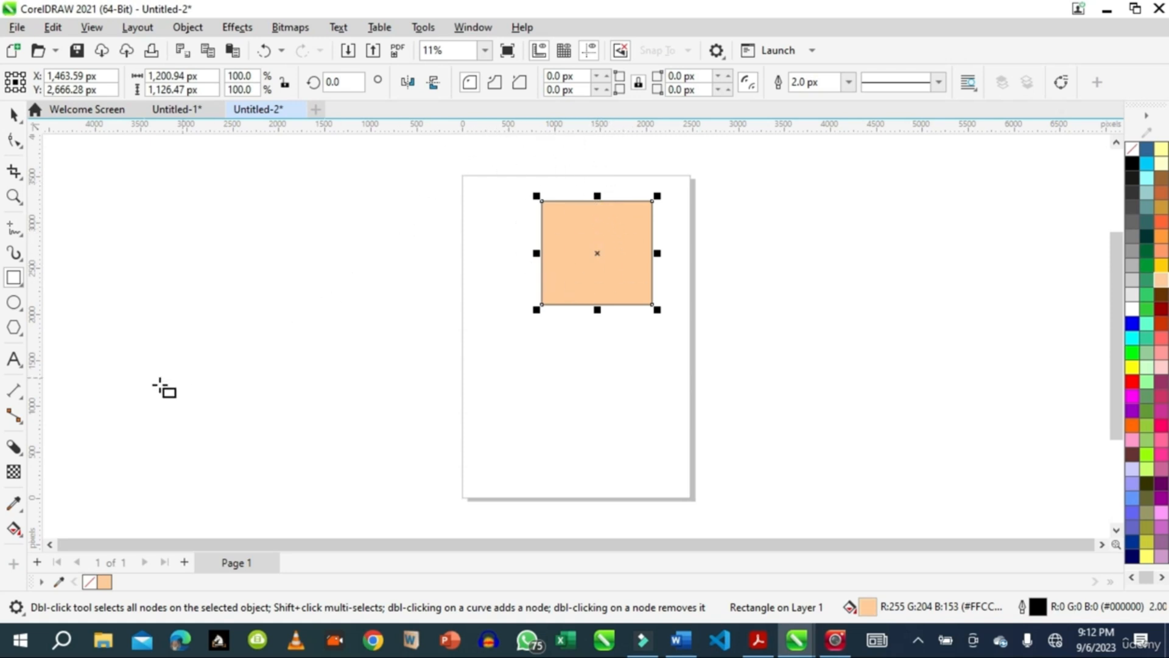
left_click(17, 457)
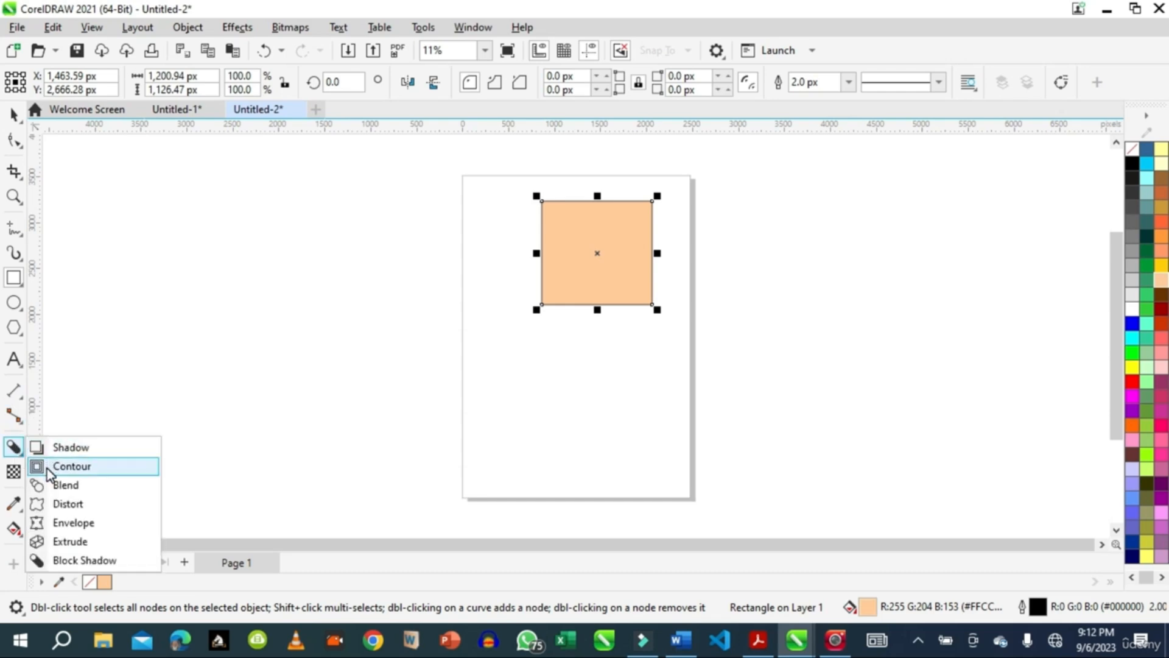
left_click(67, 465)
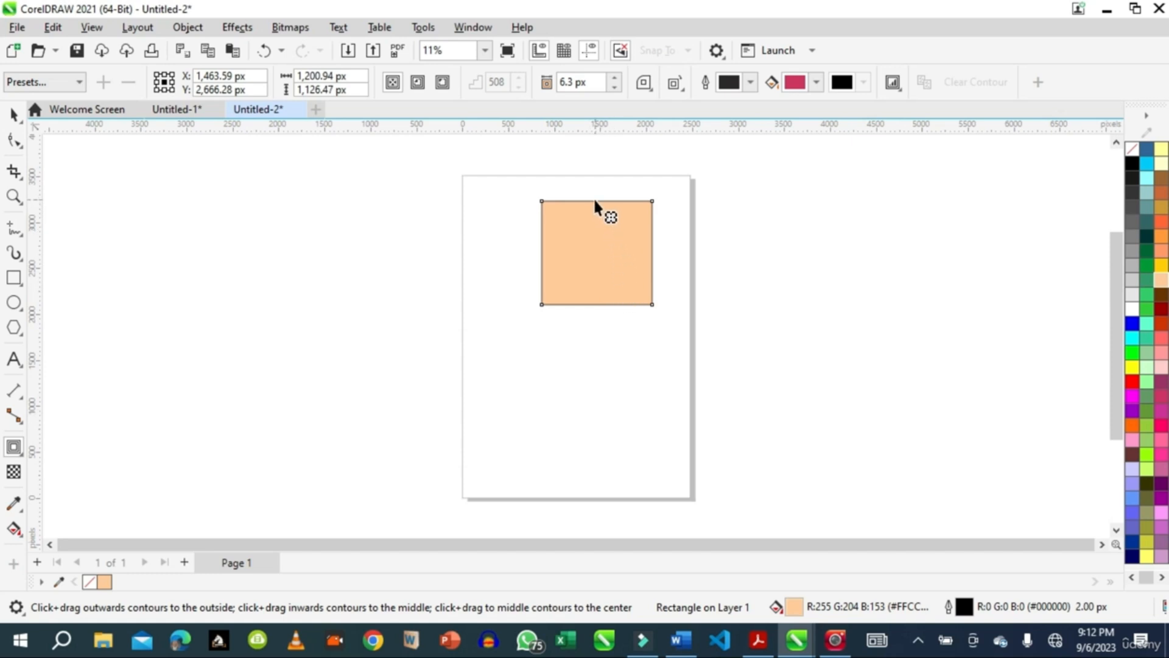
left_click_drag(595, 202, 601, 247)
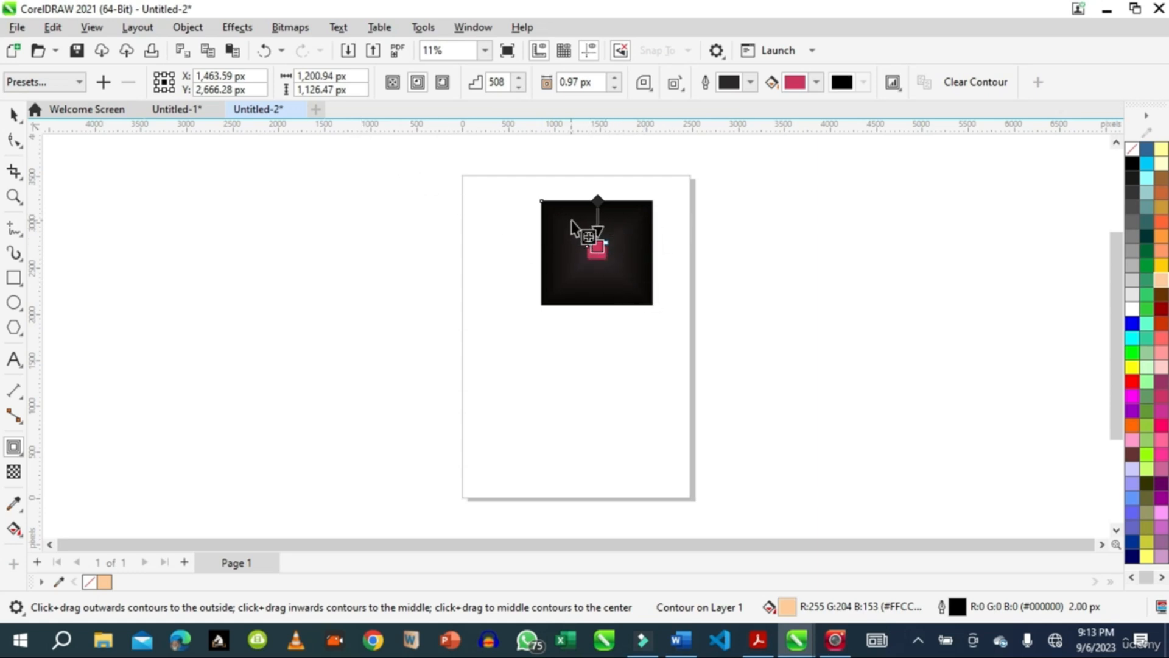
Set the rectangle's contour offset to 4.97 px and the number of contour steps to 10.
left_click(614, 78)
left_click(614, 79)
left_click(613, 78)
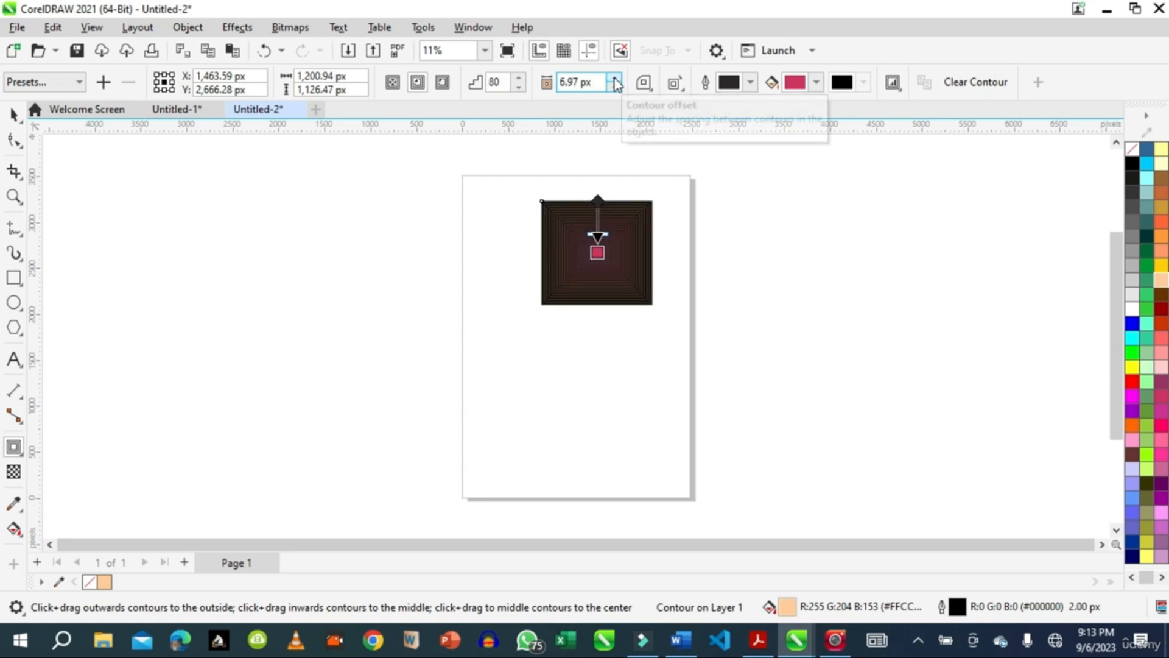
left_click(615, 87)
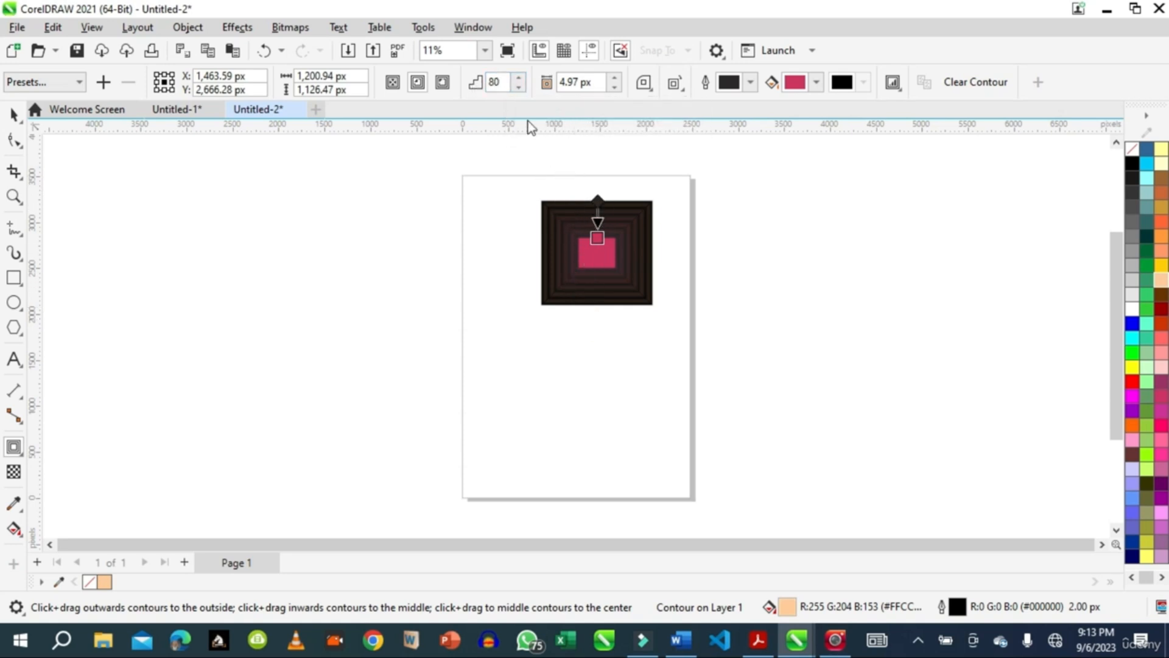
double_click(496, 82)
type("1")
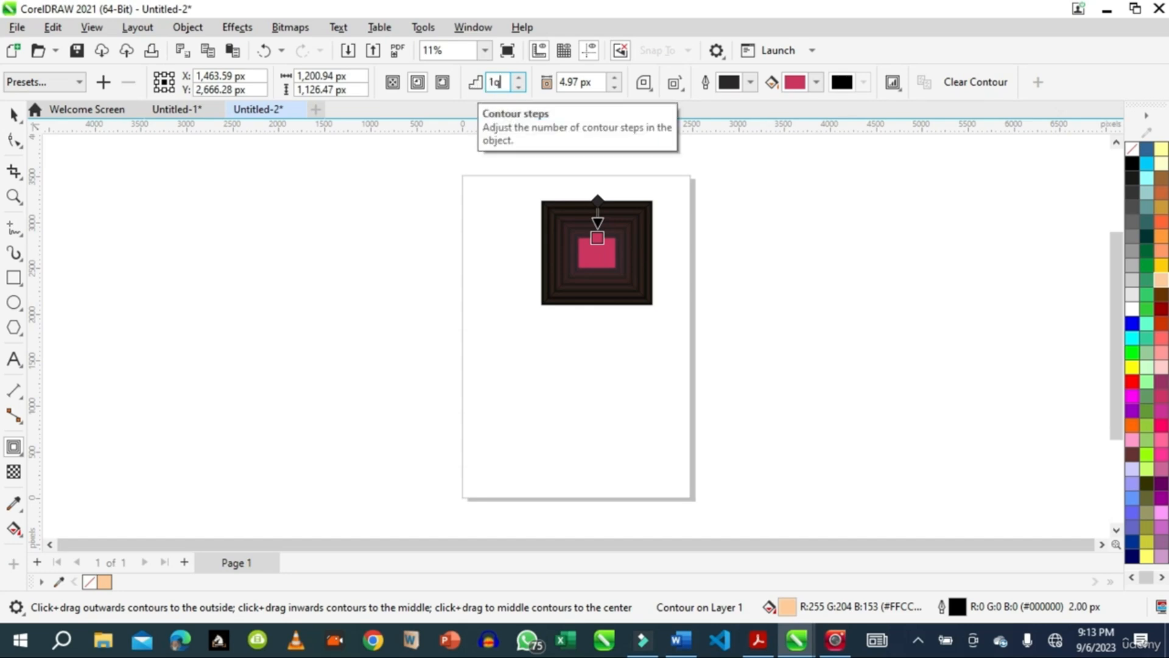
type("q")
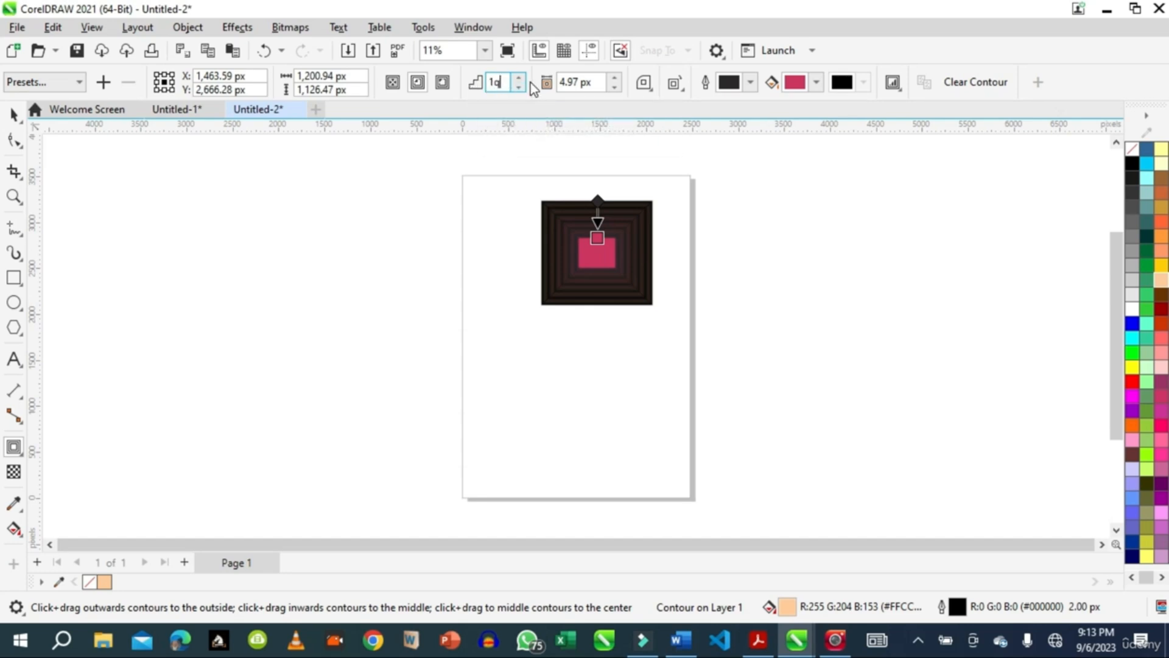
type("0")
Set the contour's outline colour to pale pink-grey, RGB 217, 193, 211 (#D9C1D3).
left_click(752, 83)
left_click(752, 83)
left_click(750, 83)
left_click(750, 83)
left_click(750, 82)
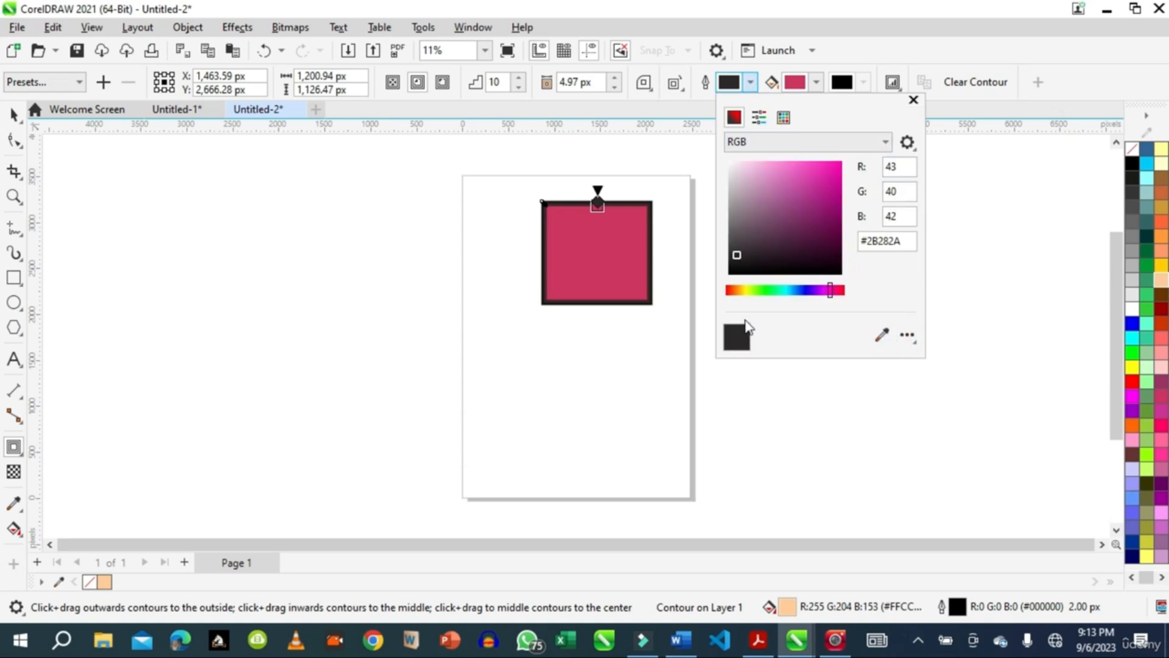
left_click(740, 177)
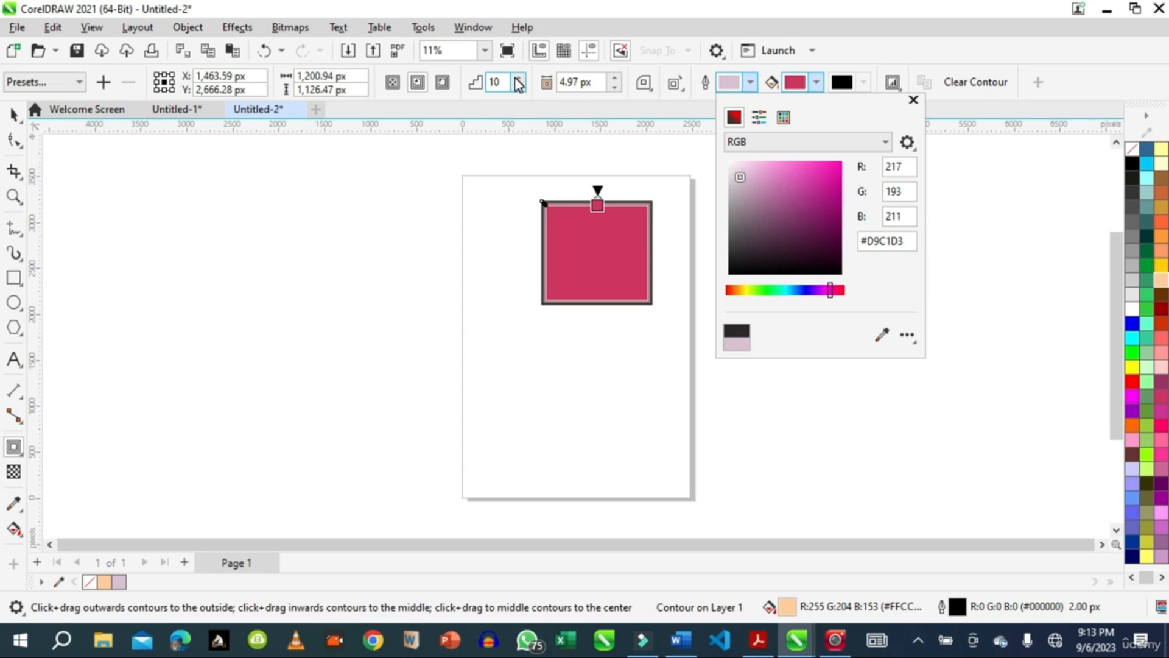
Set the rectangle's contour offset to 46.3 px to space the contour rings apart.
left_click(614, 87)
left_click(613, 87)
left_click(613, 87)
left_click(614, 87)
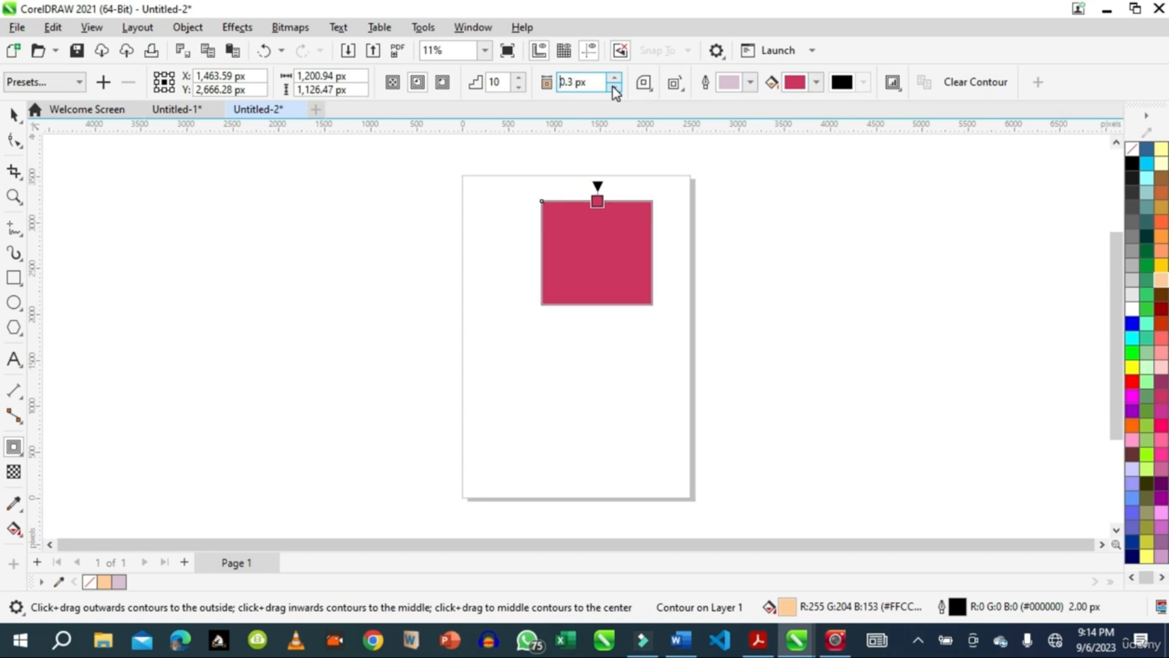
left_click(615, 78)
left_click(615, 77)
left_click(615, 77)
left_click(615, 78)
left_click(614, 78)
left_click(615, 78)
left_click(615, 77)
left_click(615, 78)
left_click(615, 77)
left_click(615, 78)
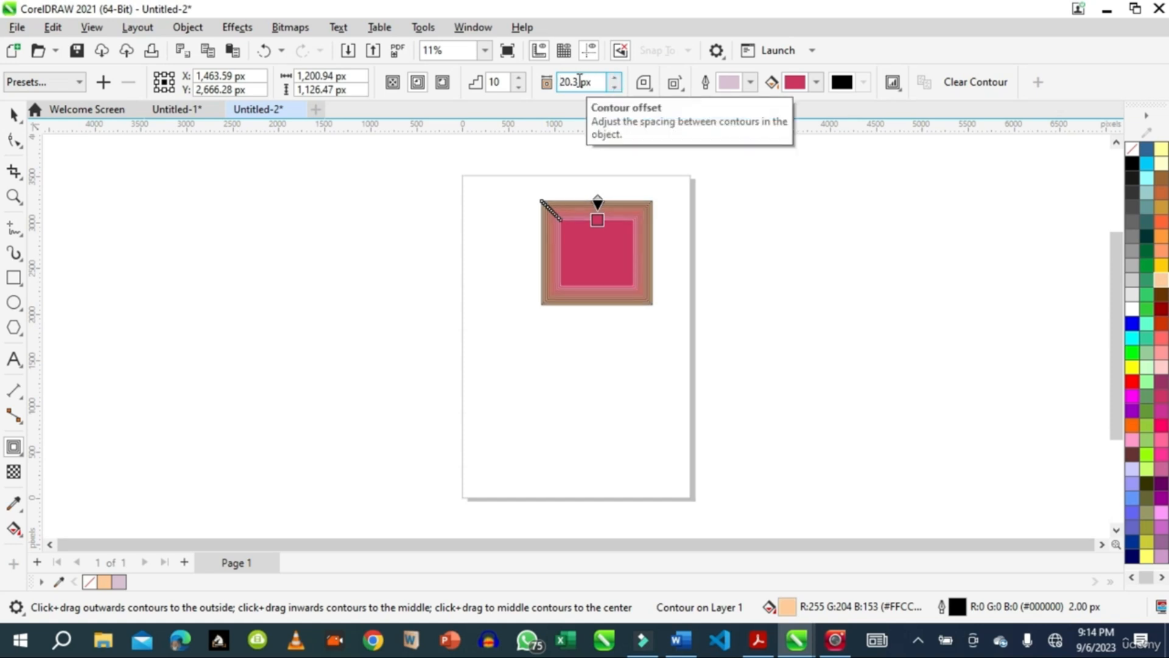
left_click(615, 78)
left_click(615, 77)
left_click(615, 77)
left_click(615, 77)
left_click(615, 77)
left_click(615, 78)
left_click(614, 77)
left_click(615, 77)
left_click(615, 77)
left_click(615, 77)
left_click(615, 78)
left_click(615, 77)
left_click(615, 78)
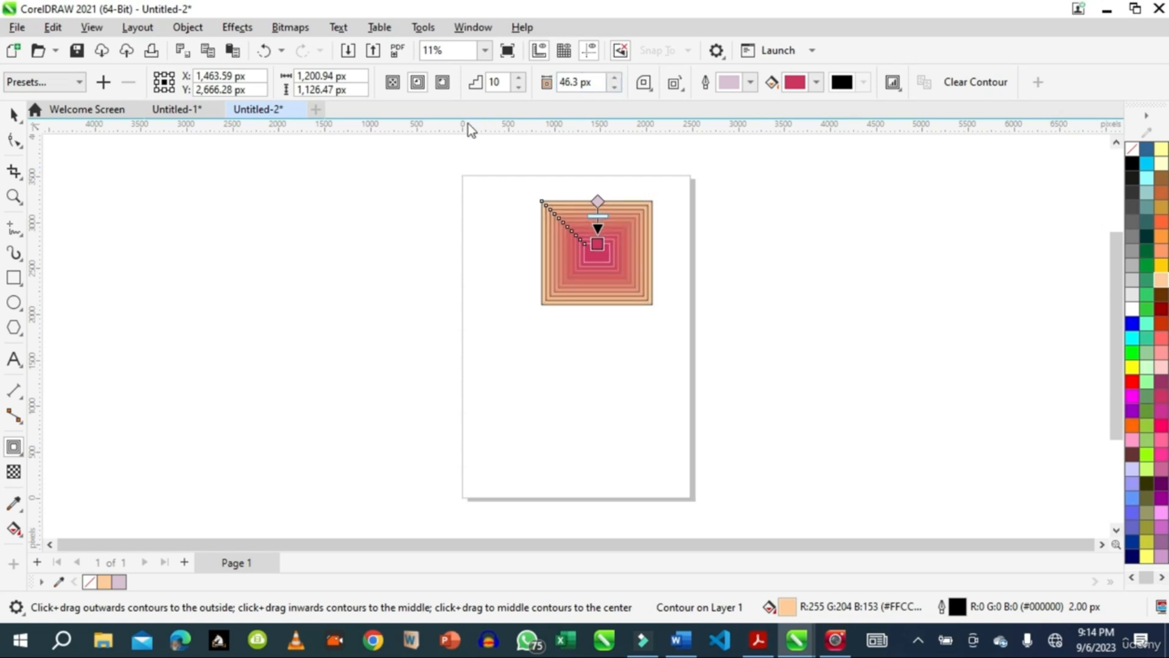
Set the number of contour steps on the rectangle to 11.
left_click(519, 92)
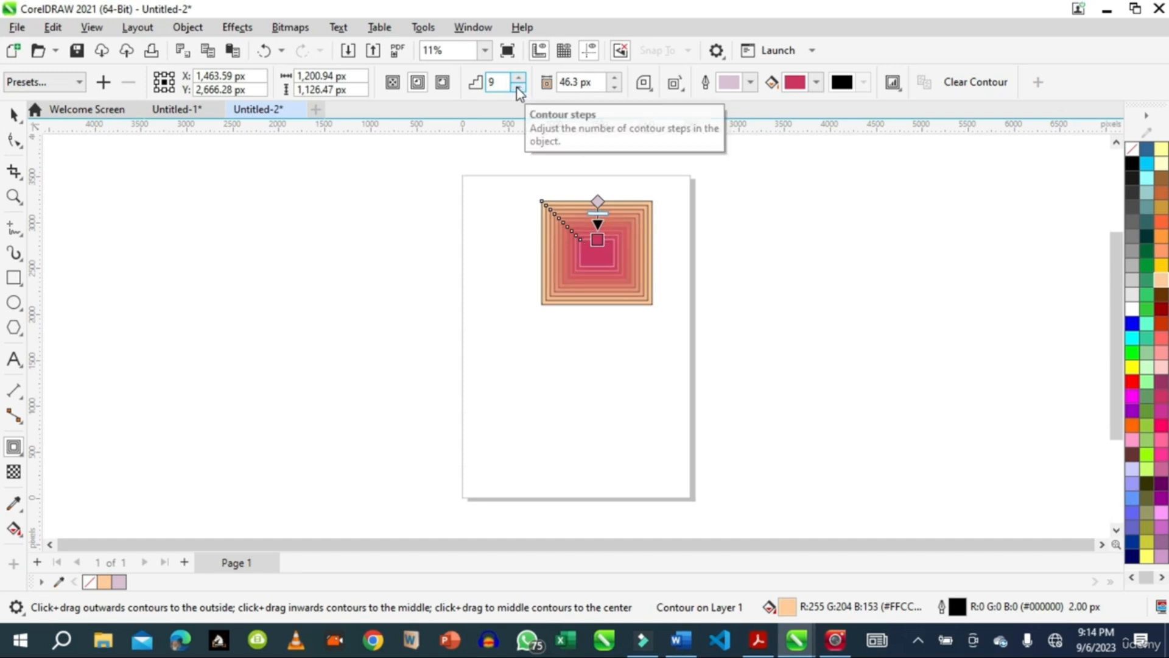
left_click(518, 92)
left_click(518, 79)
left_click(518, 79)
left_click(518, 79)
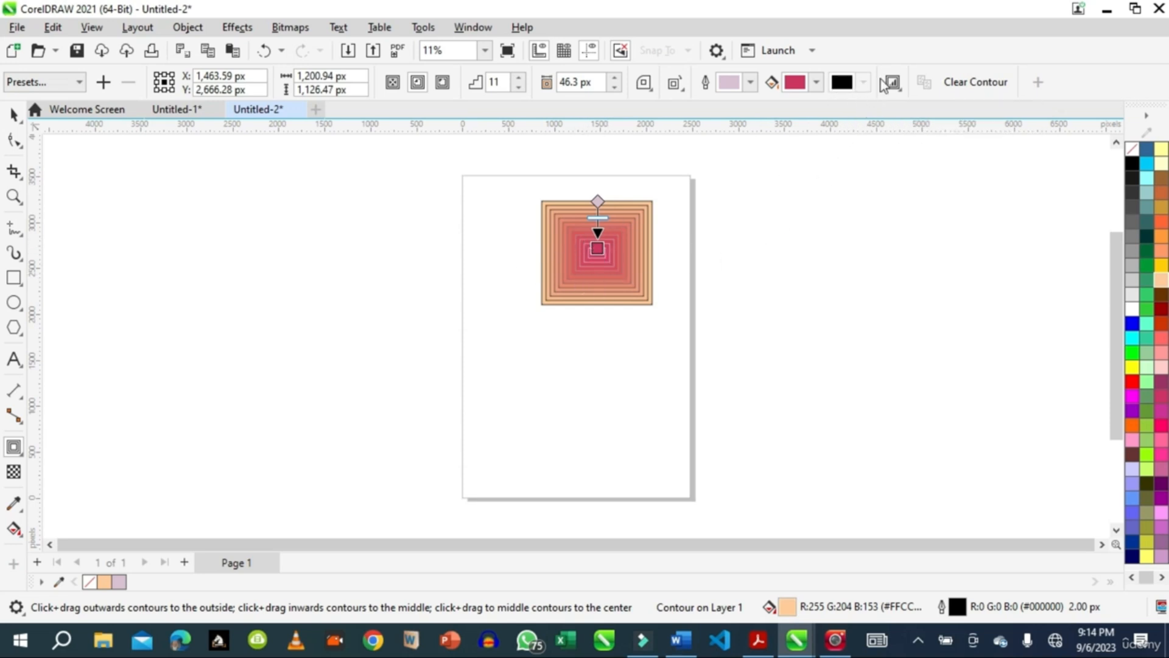
Set the contour's fill colour to blue, RGB 25, 15, 217 (#190FD9), and close the colour picker.
left_click(816, 84)
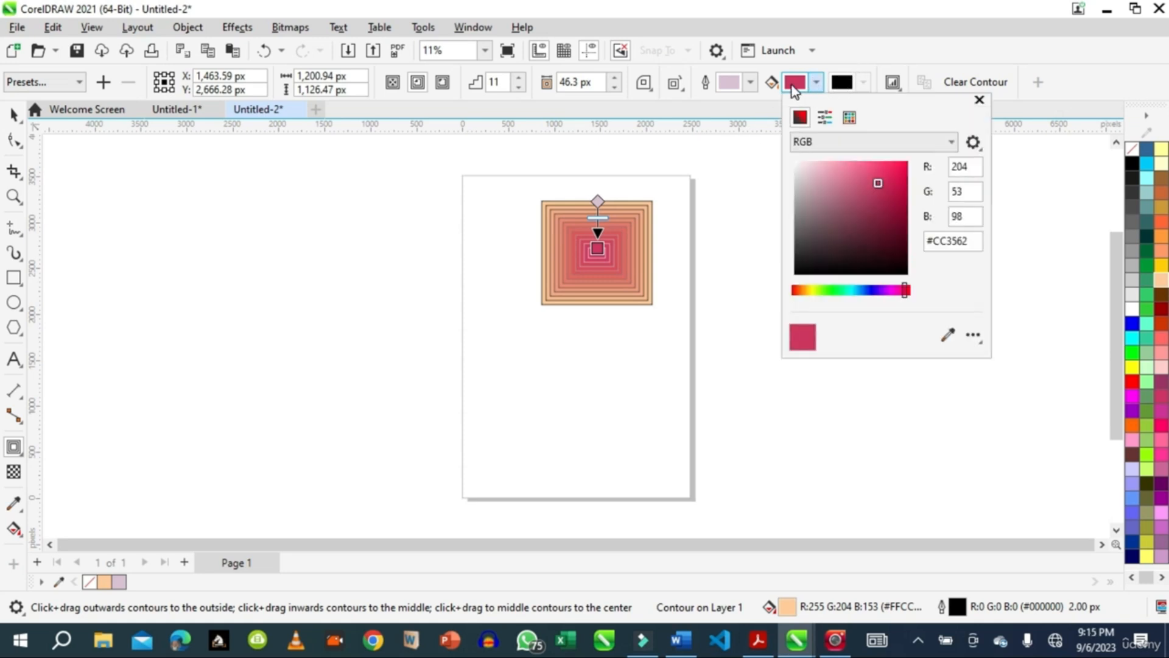
left_click(853, 213)
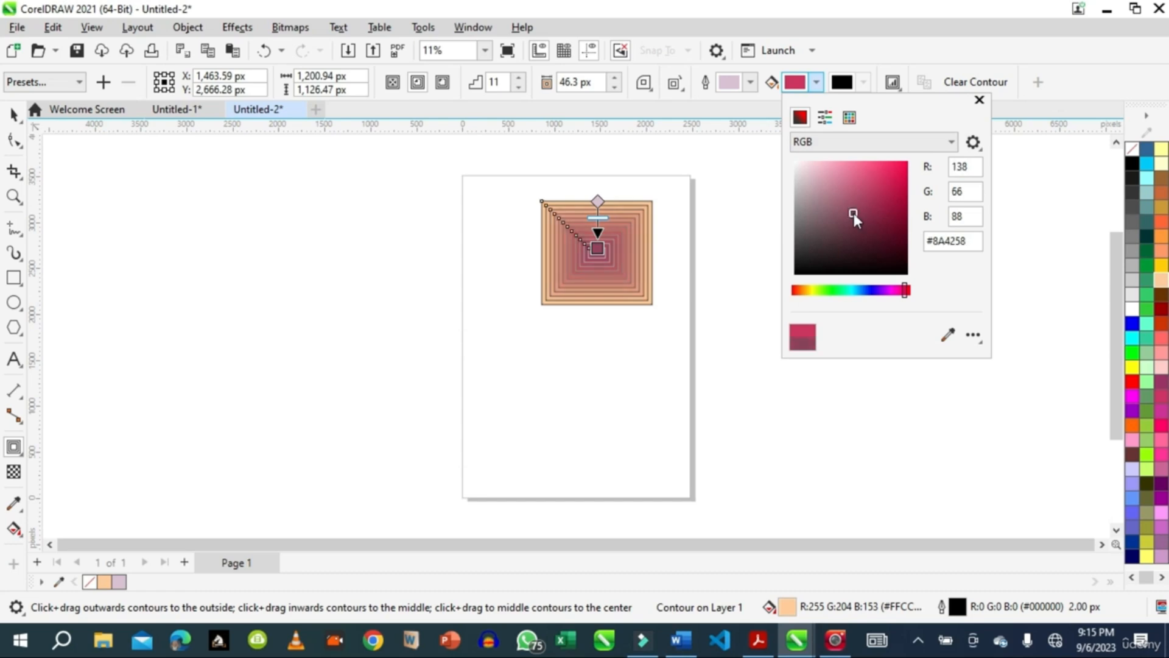
left_click(874, 291)
left_click(892, 201)
mouse_move(893, 201)
left_mouse_down()
mouse_move(817, 175)
mouse_move(900, 177)
left_mouse_up()
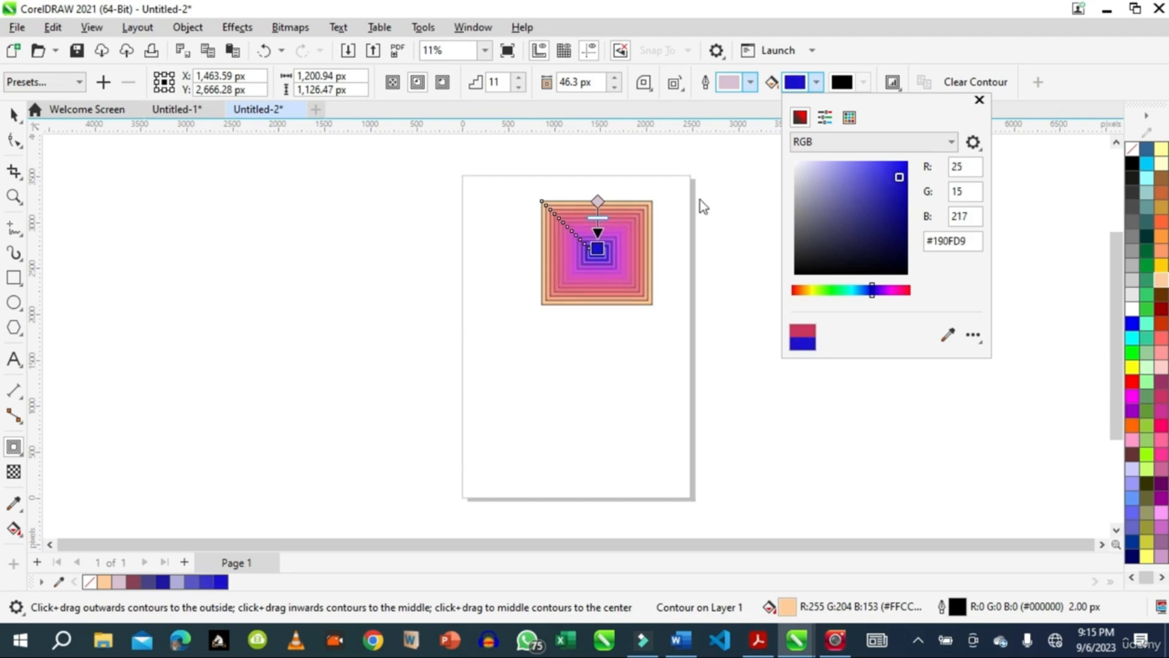
left_click(750, 82)
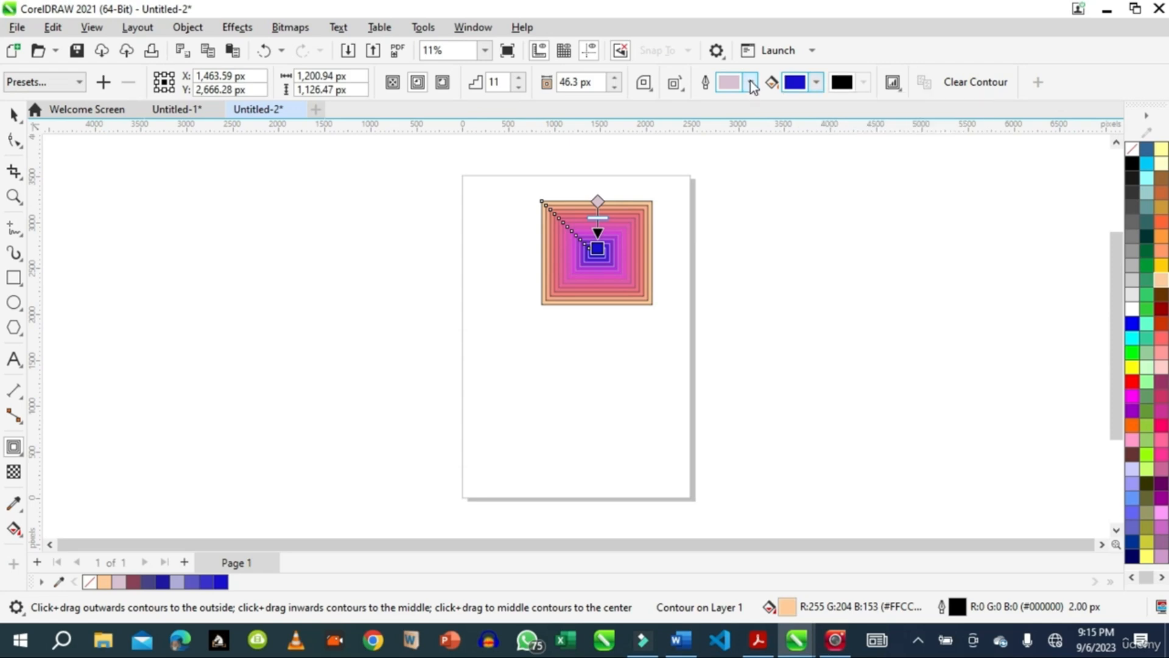
Open the Contour docker for the rectangle's contour.
left_click(750, 82)
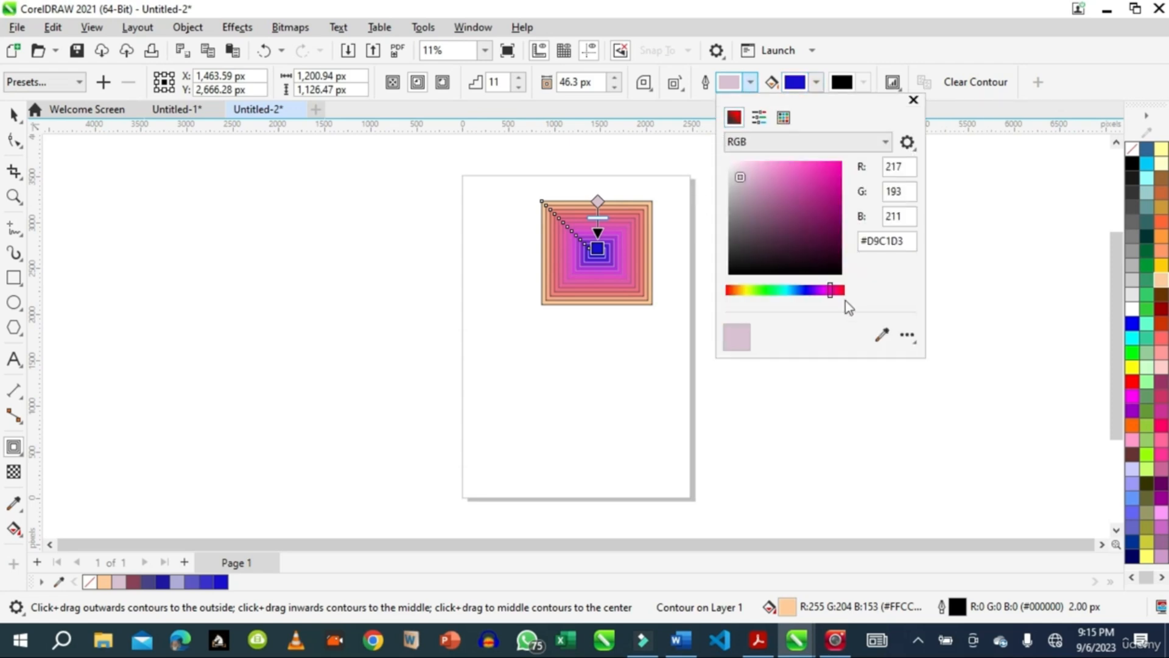
left_click(913, 100)
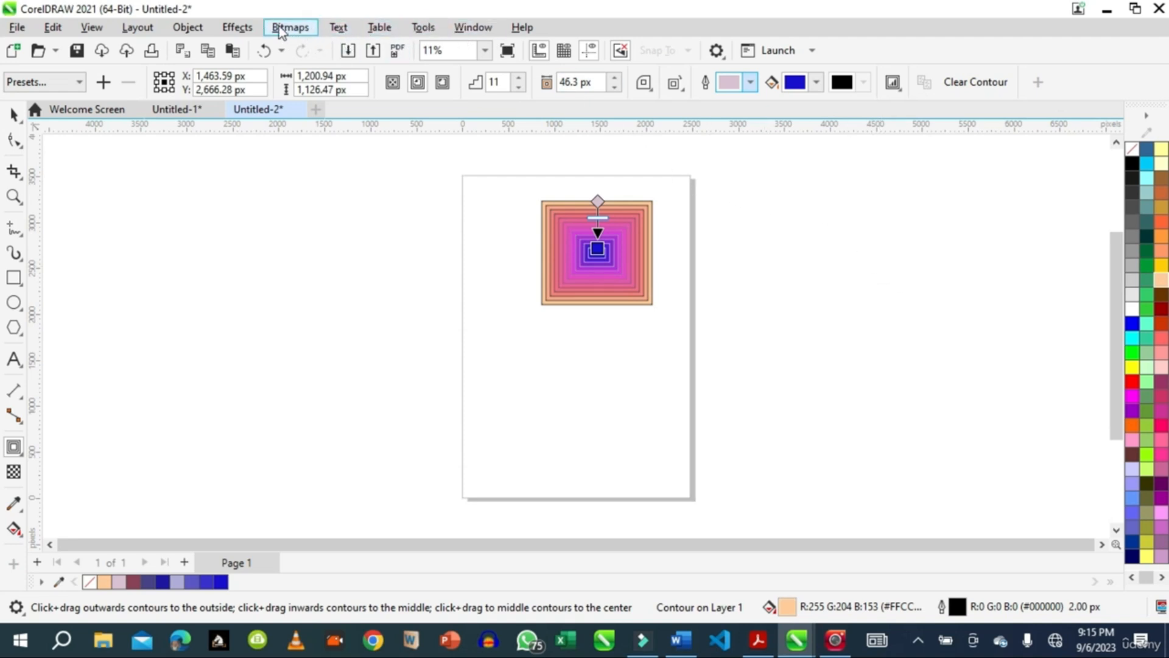
left_click(251, 27)
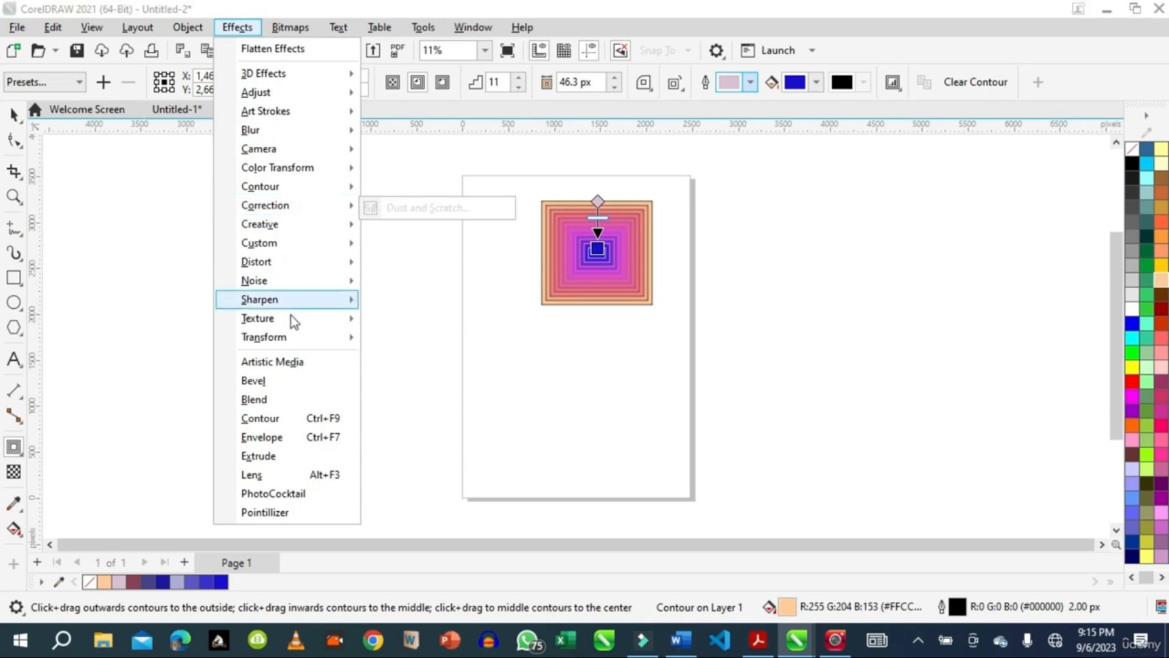
left_click(270, 425)
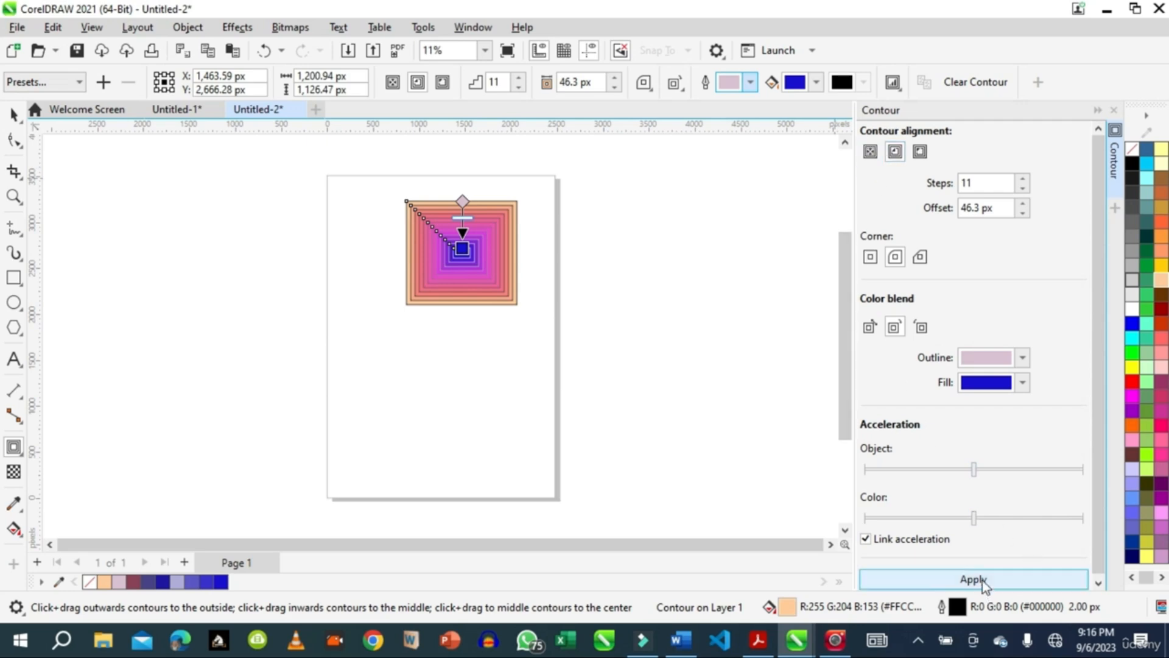
Draw a circle about 1,797 × 1,806 px beside the page, to the right of the contoured rectangle.
left_click(12, 116)
left_click(13, 303)
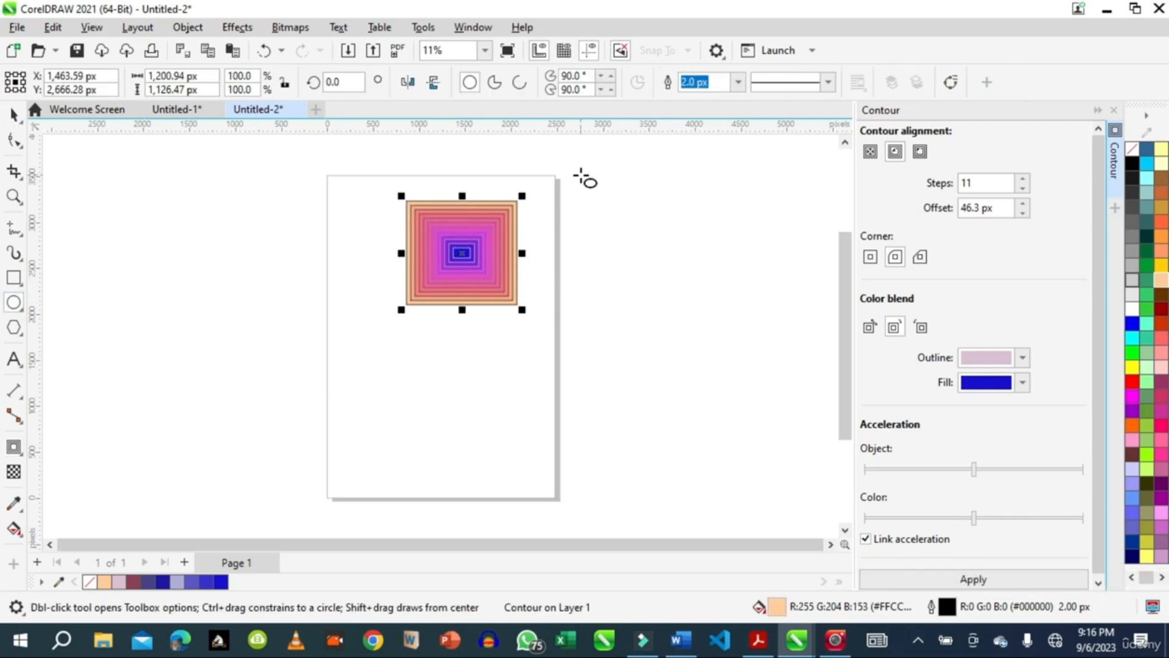
left_click_drag(570, 188, 746, 364)
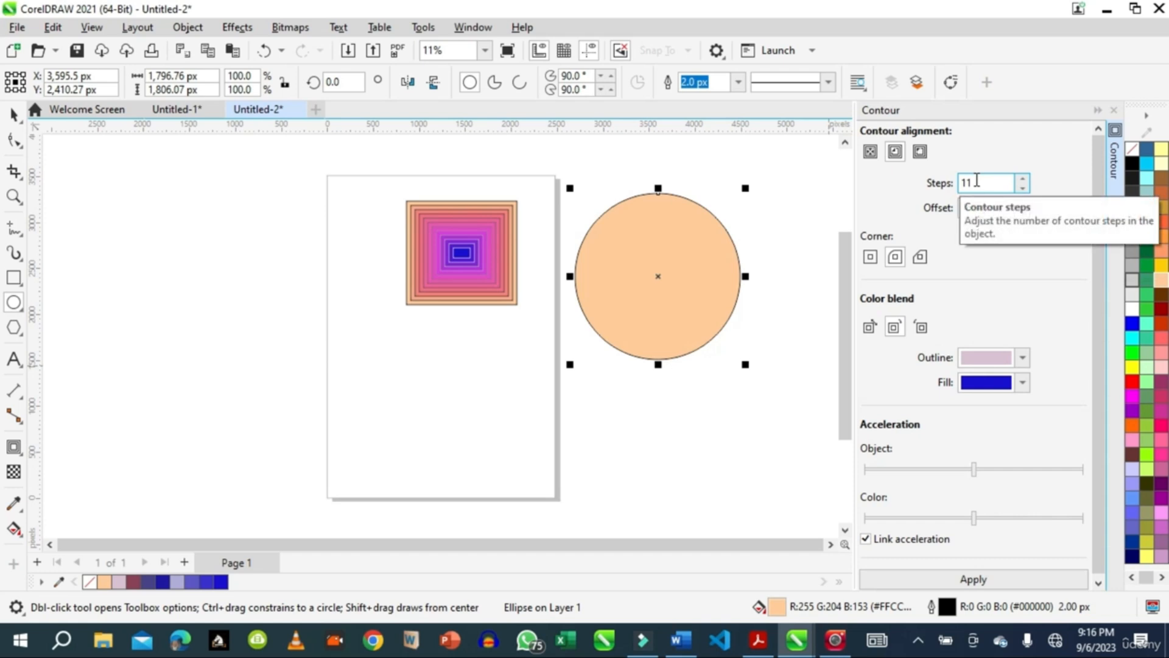
left_click(1025, 179)
left_click(1025, 179)
left_click(1025, 179)
left_click(1026, 179)
left_click(1025, 179)
left_click(1024, 189)
left_click(1024, 189)
left_click(1024, 190)
left_click(1024, 190)
left_click(1024, 190)
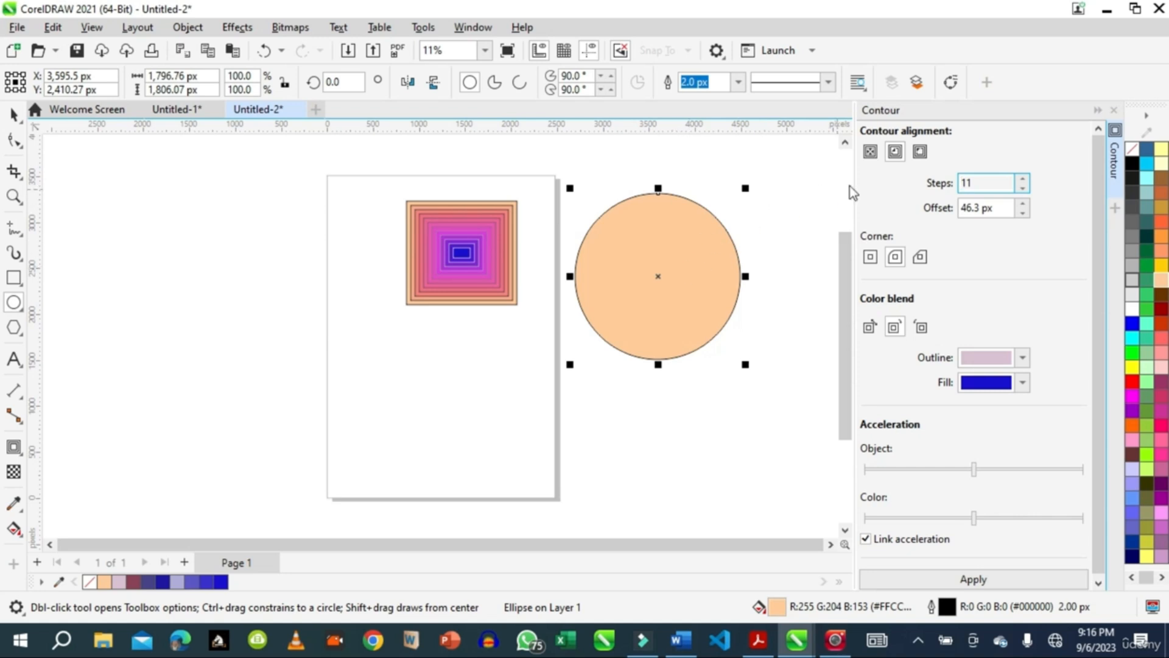
Apply a to-center contour to the circle with an offset of about 82 px.
left_click(870, 152)
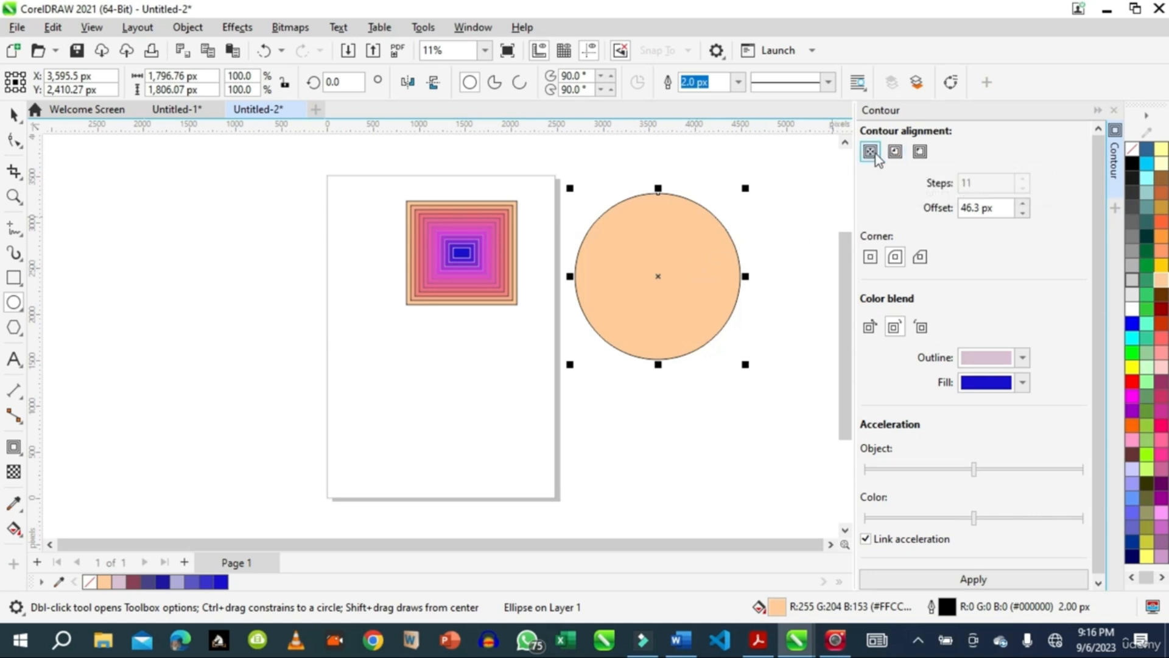
left_click(13, 114)
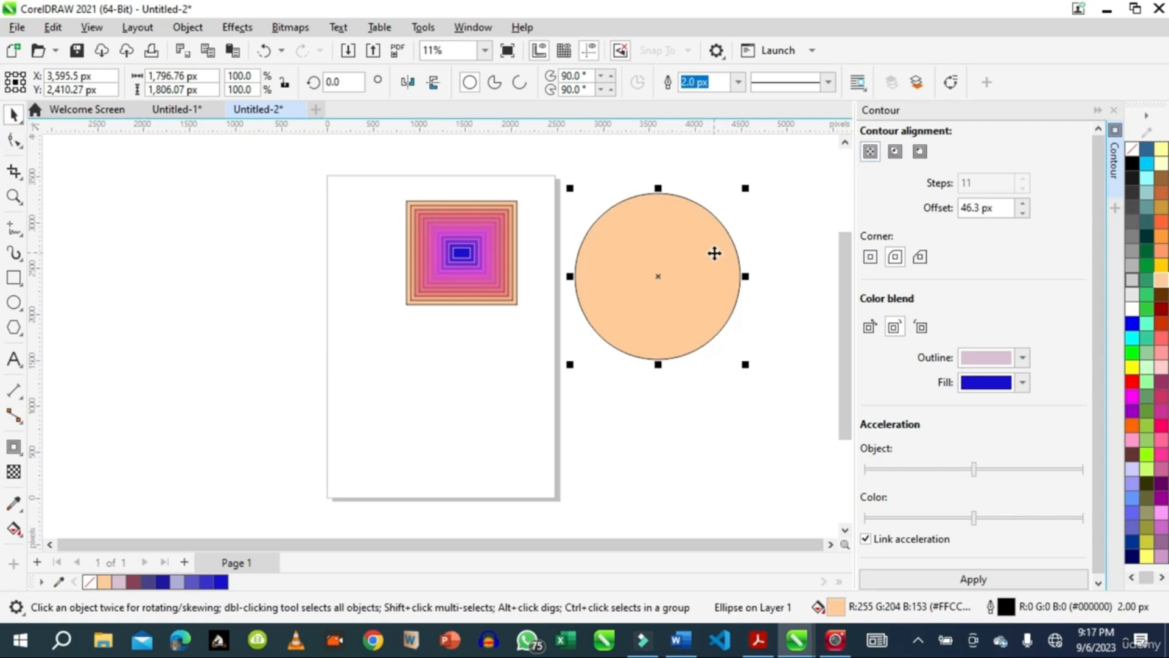
left_click(13, 446)
left_click(649, 282)
left_click_drag(677, 274, 659, 281)
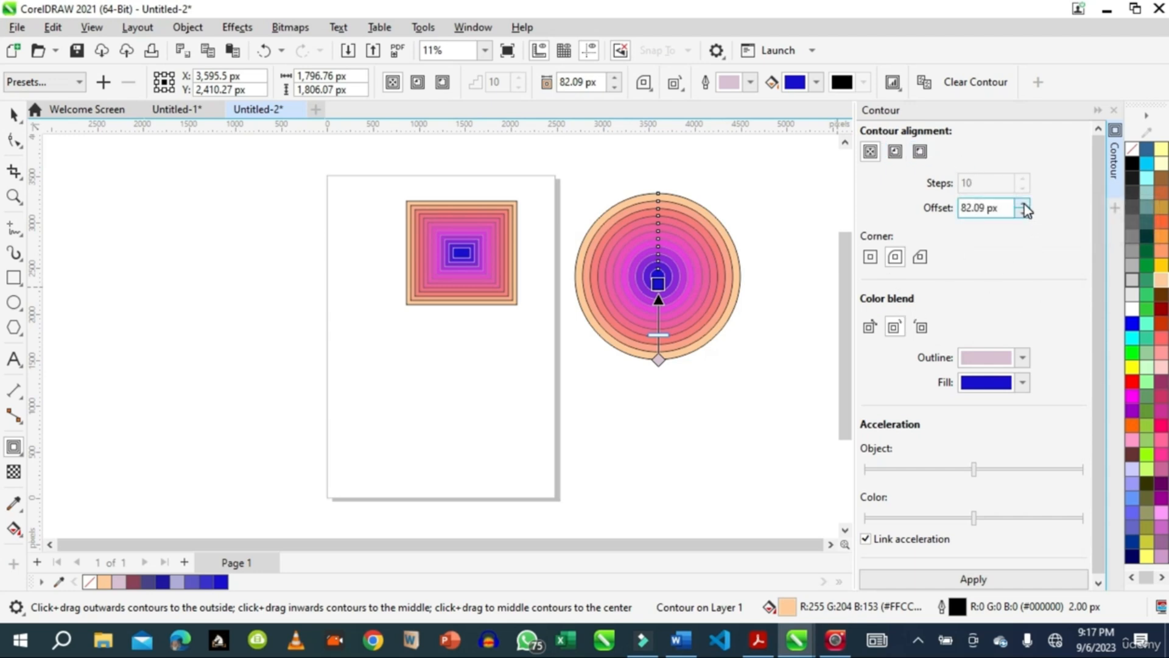
Set the offset of the circle's contour to 60.09 px and apply it.
left_click(1023, 214)
left_click(1022, 214)
left_click(1022, 214)
left_click(1023, 214)
left_click(977, 577)
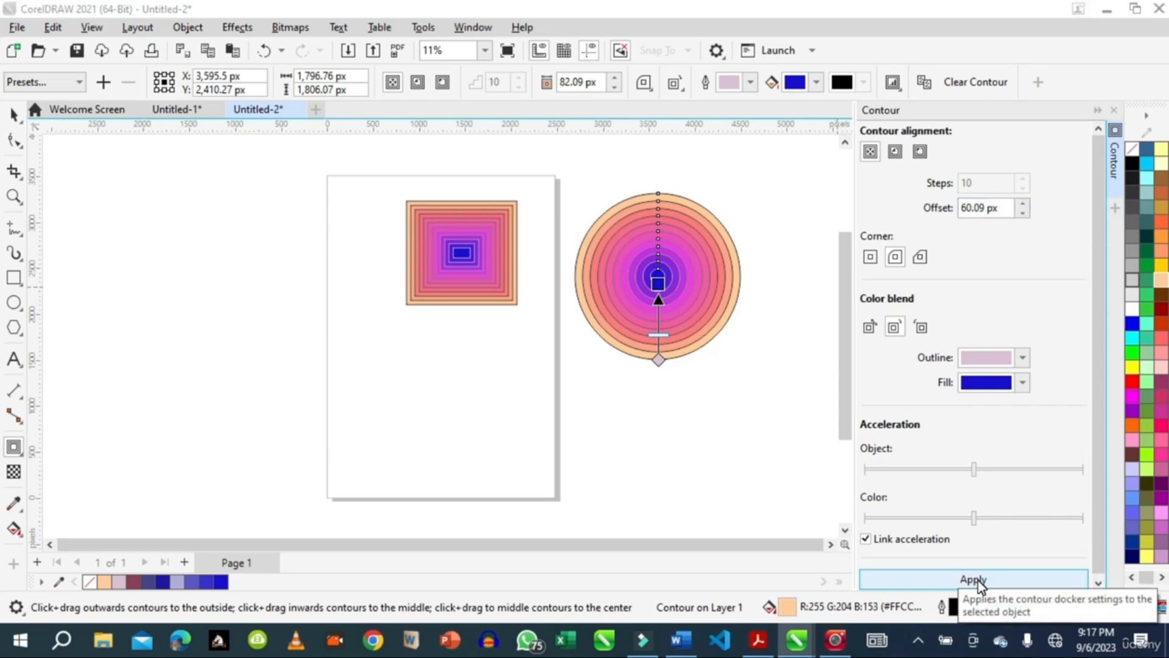
left_click(977, 580)
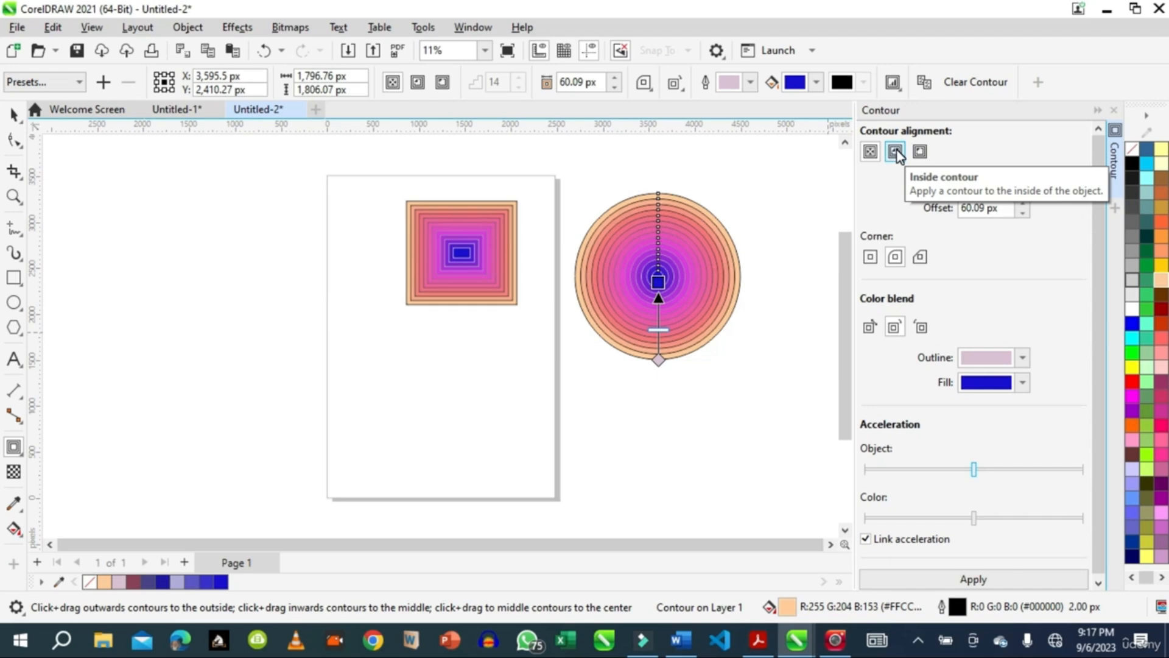
Change the circle's contour alignment to outside and apply it.
left_click(921, 153)
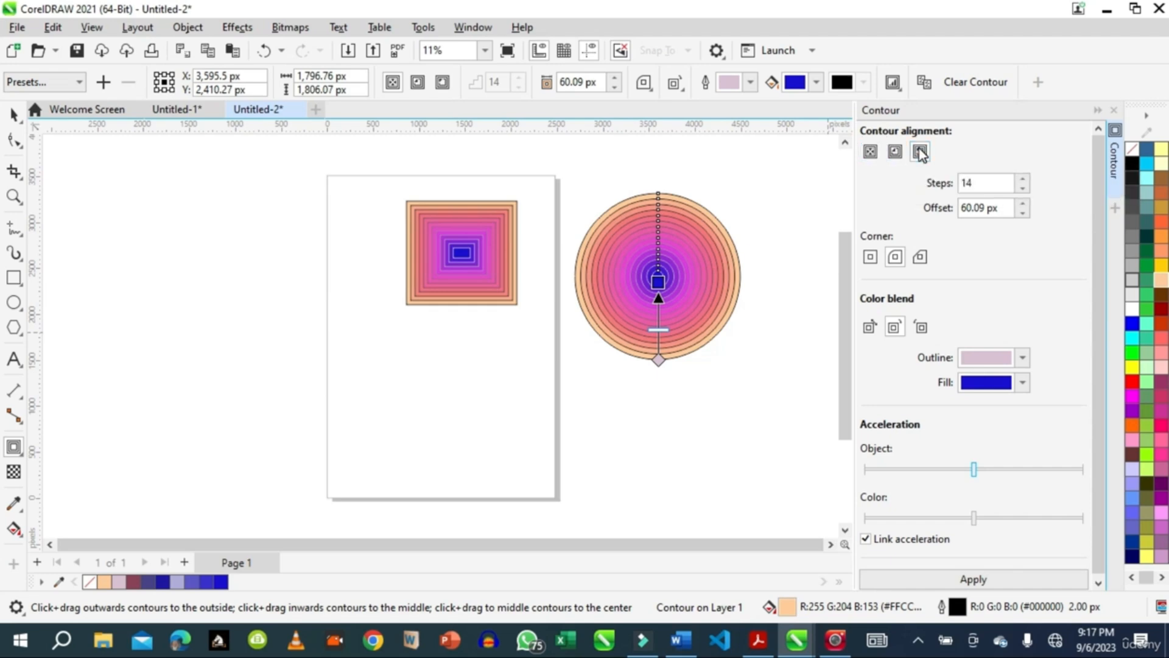
left_click(973, 579)
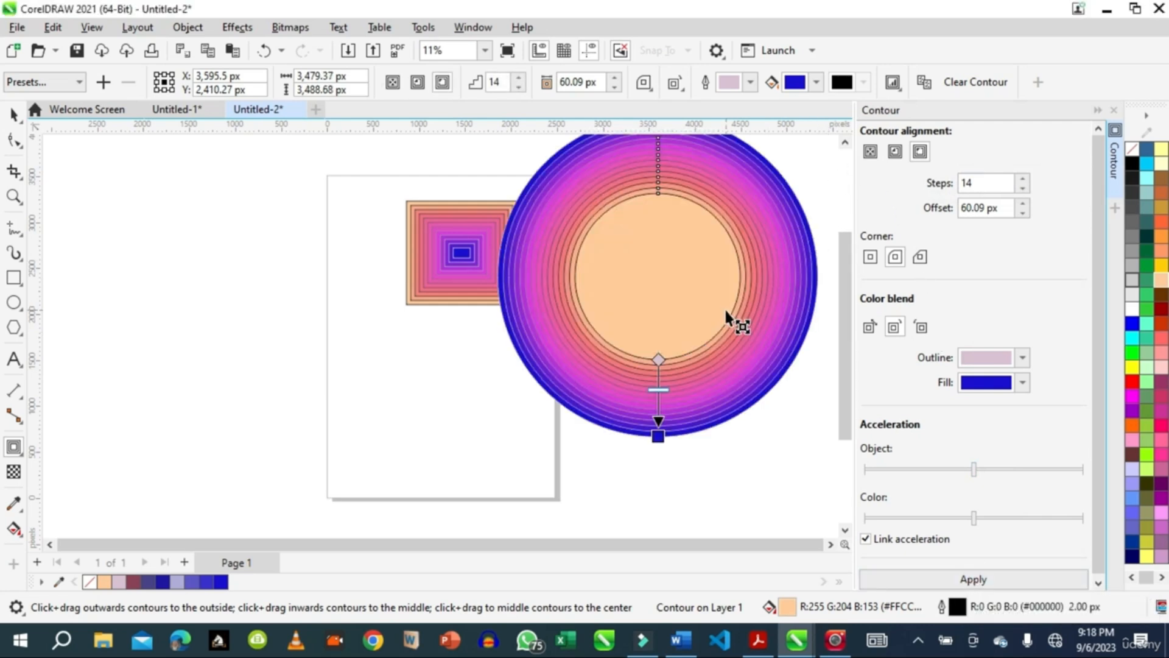
Move the contoured rectangle away from the circle to about X 76 px, Y 2,061 px, across the page's left edge.
left_click(13, 114)
left_click(414, 249)
left_click_drag(435, 241, 308, 296)
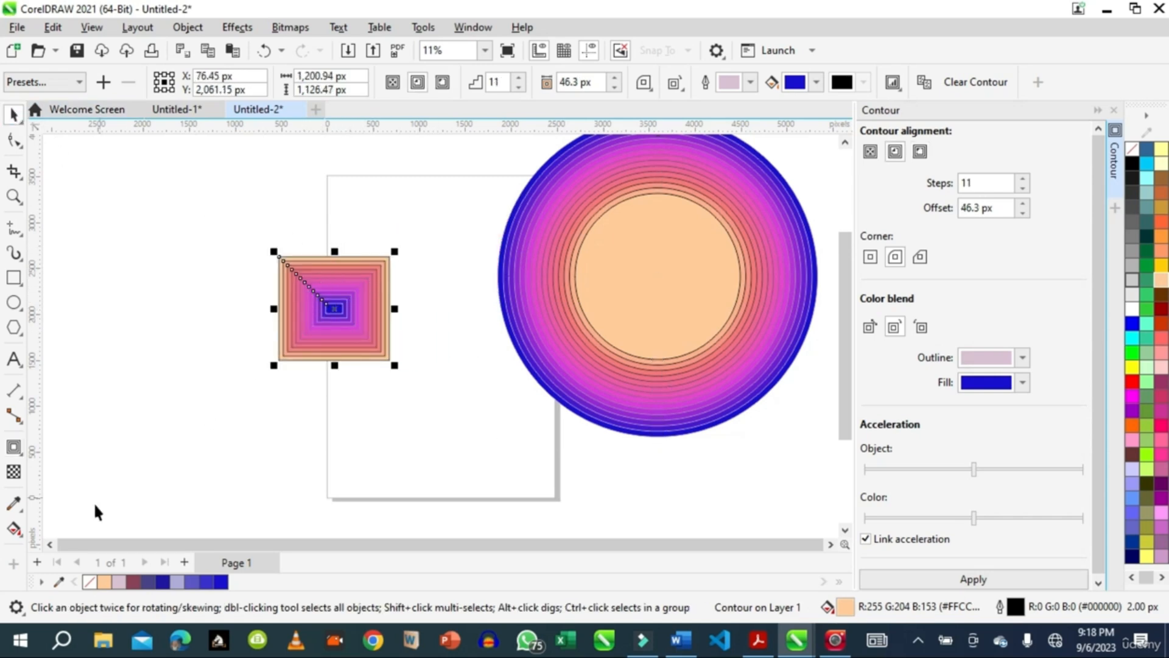
Switch the rectangle's contour to the linear color blend, return it to the clockwise blend and apply it.
left_click(14, 447)
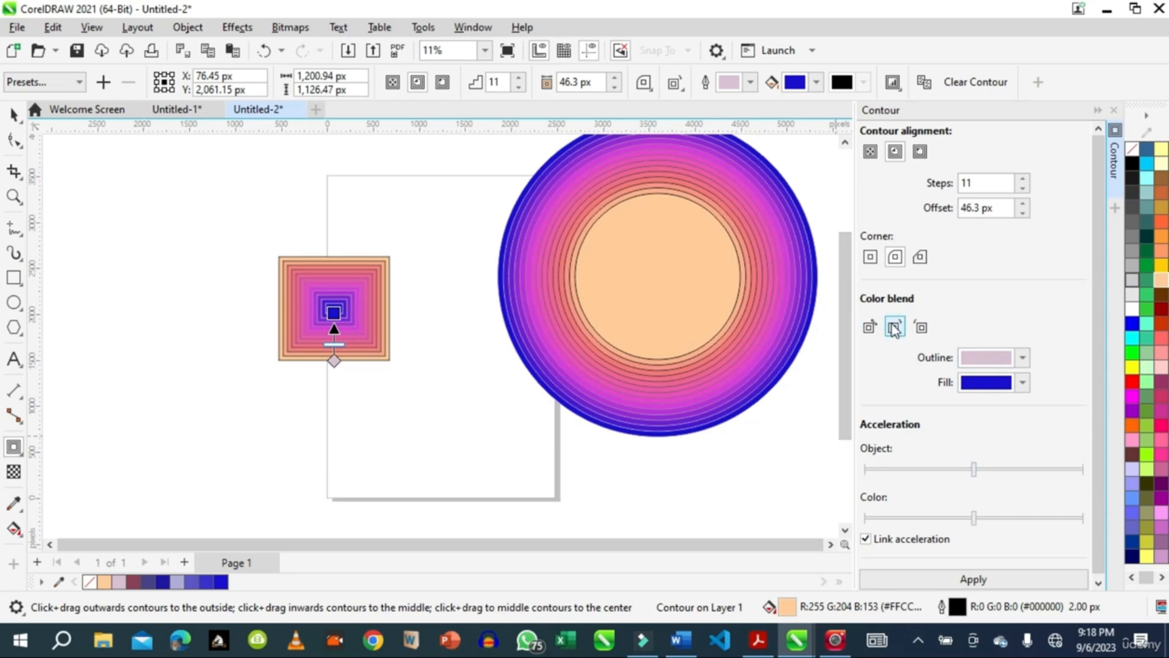
left_click(869, 328)
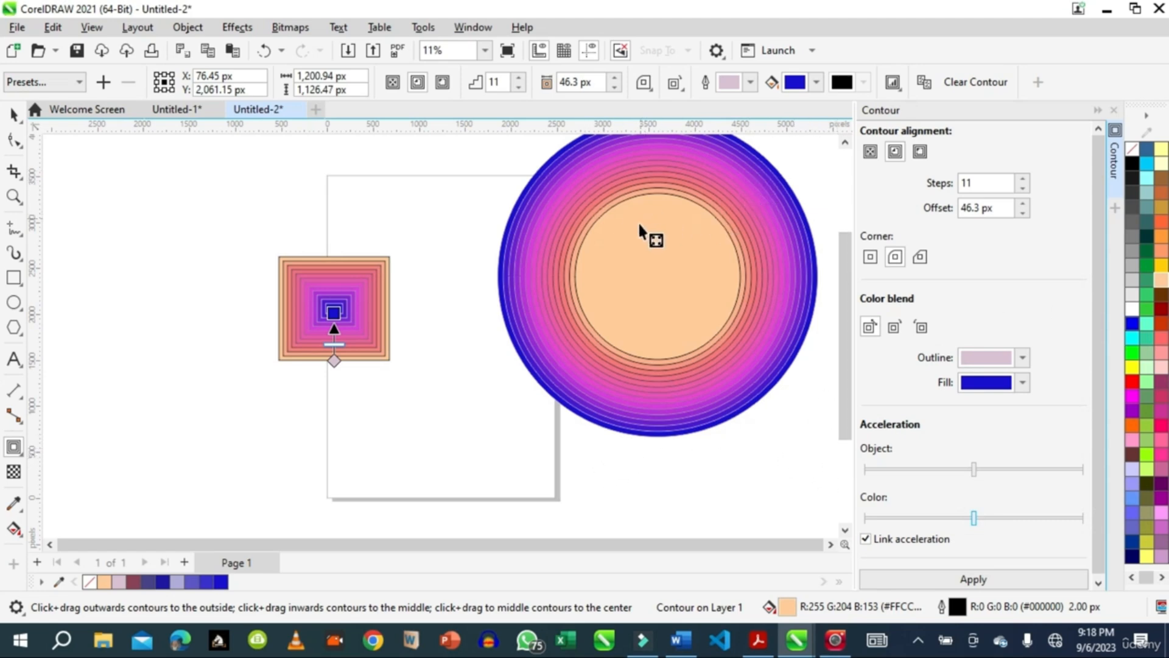
left_click(894, 328)
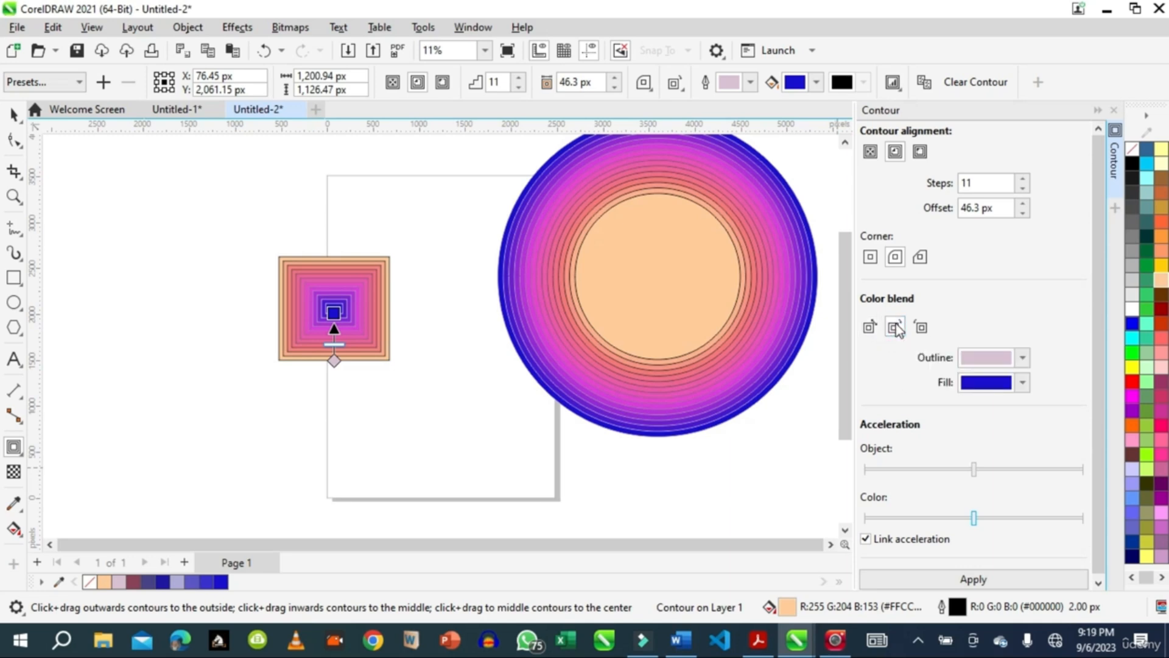
left_click(972, 580)
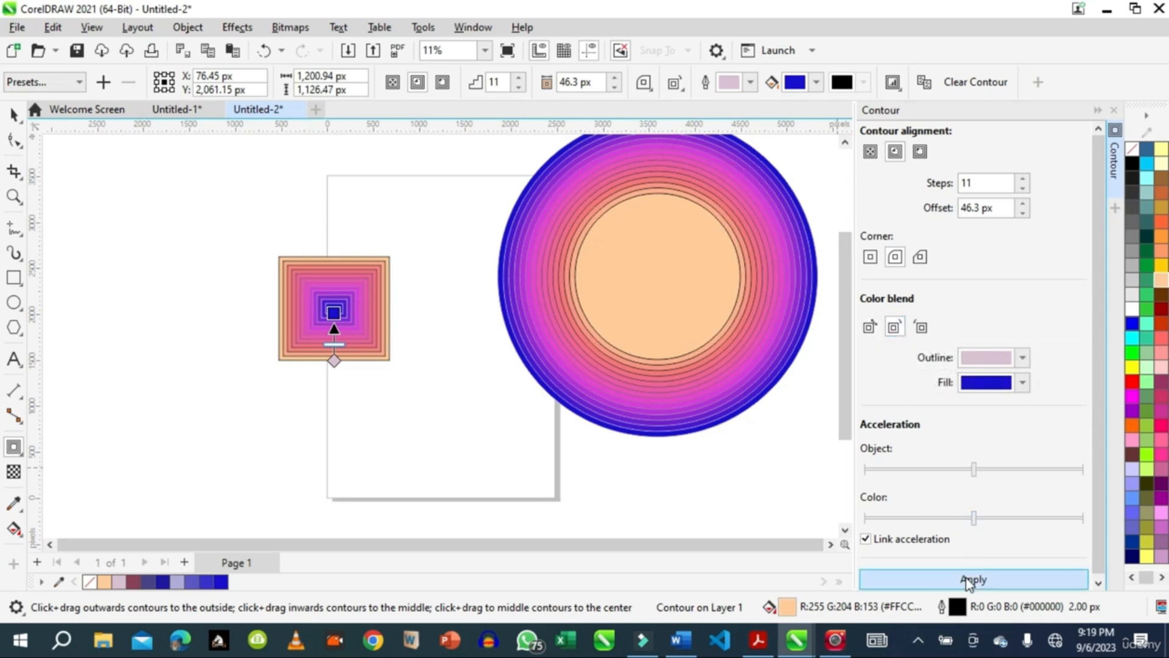
Apply the counterclockwise color blend to the rectangle's contour, and reapply the clockwise blend.
left_click(921, 327)
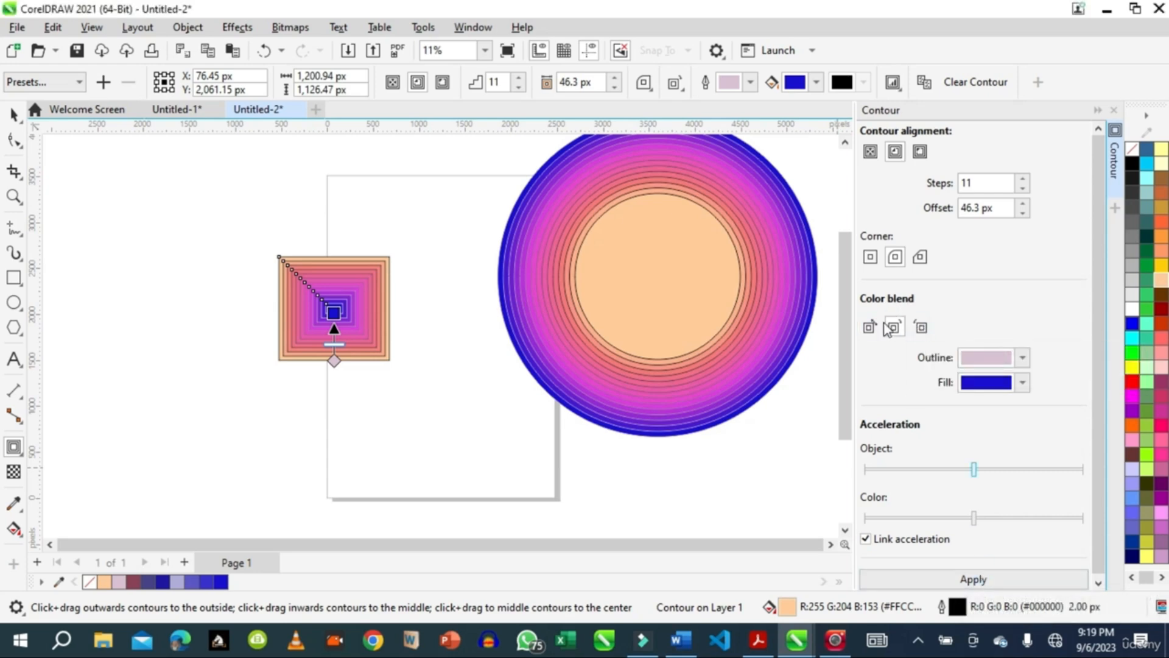
left_click(921, 329)
left_click(973, 579)
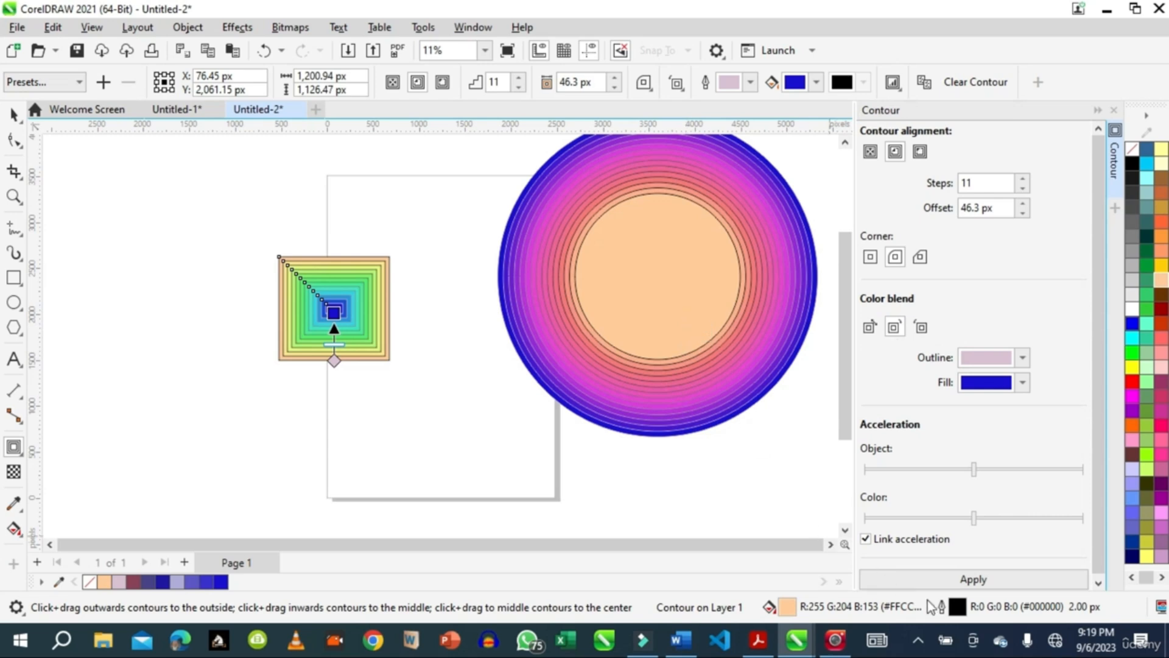
left_click(987, 577)
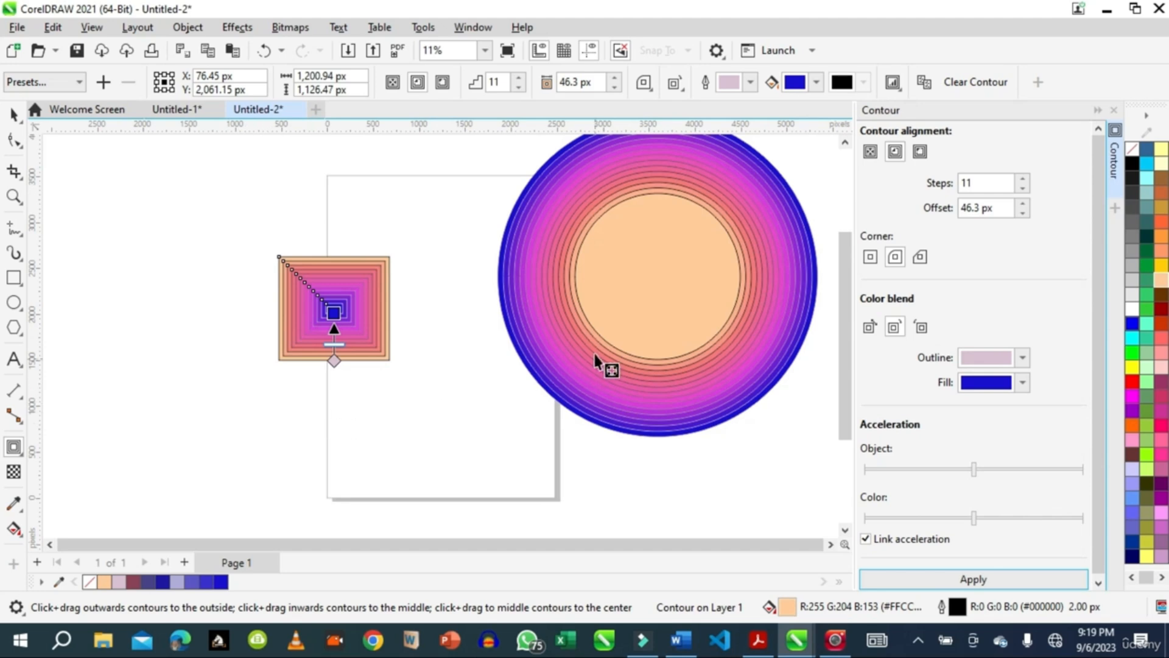
Deselect the contoured rectangle so that no object is selected.
left_click(13, 115)
left_click(24, 458)
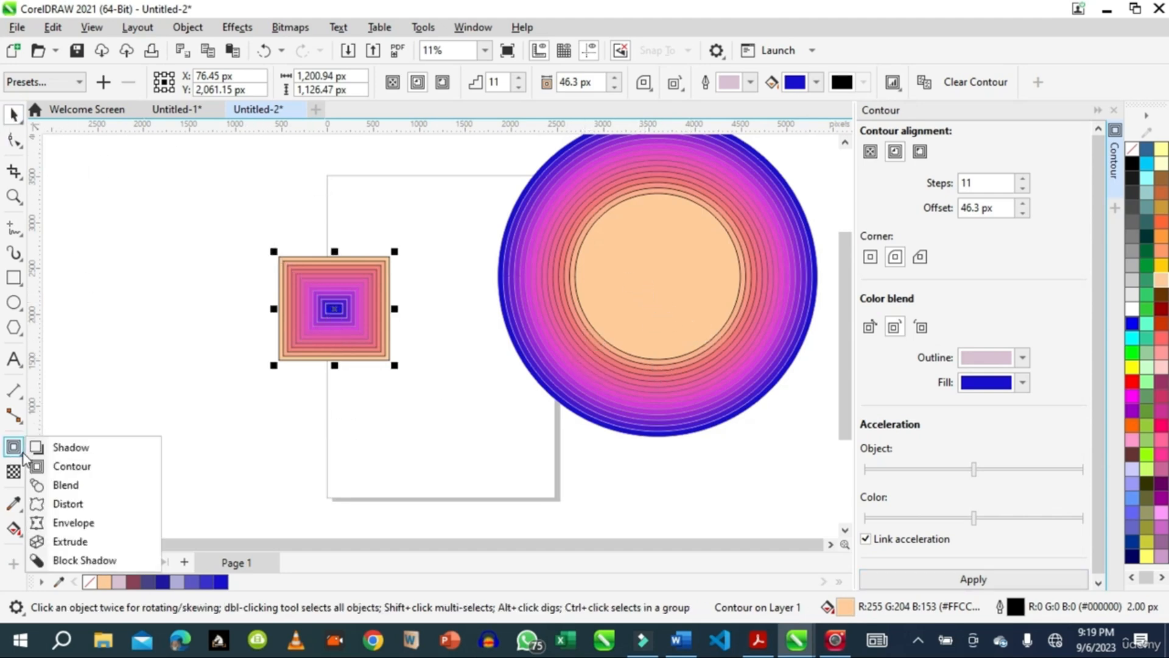
left_click(182, 279)
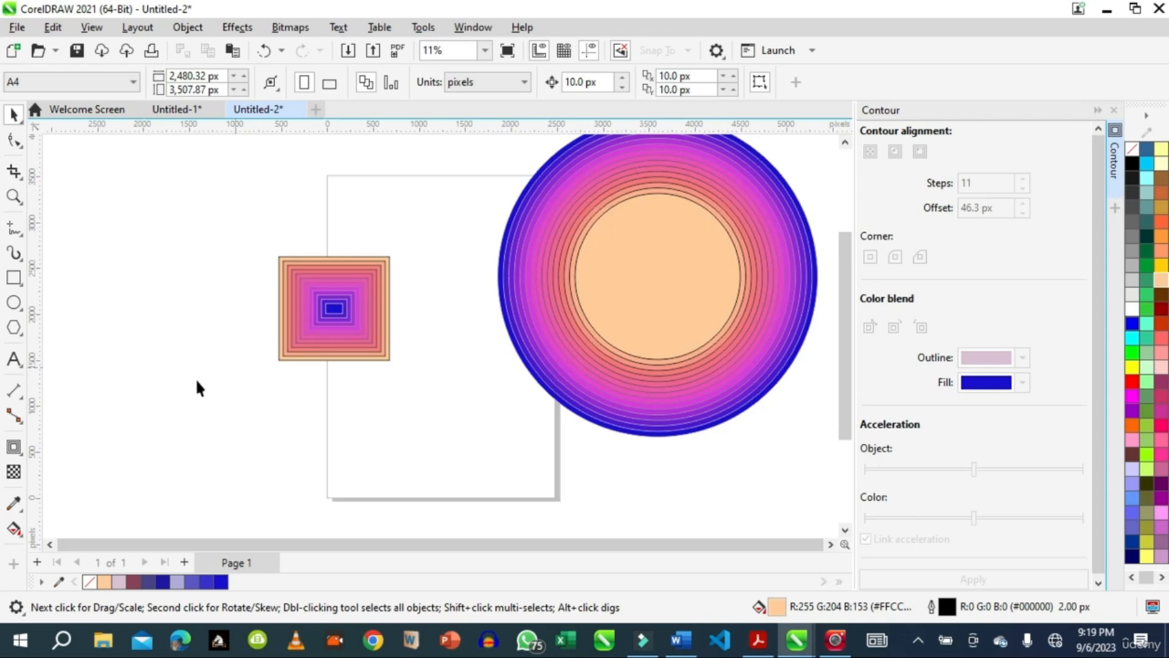
left_click(16, 235)
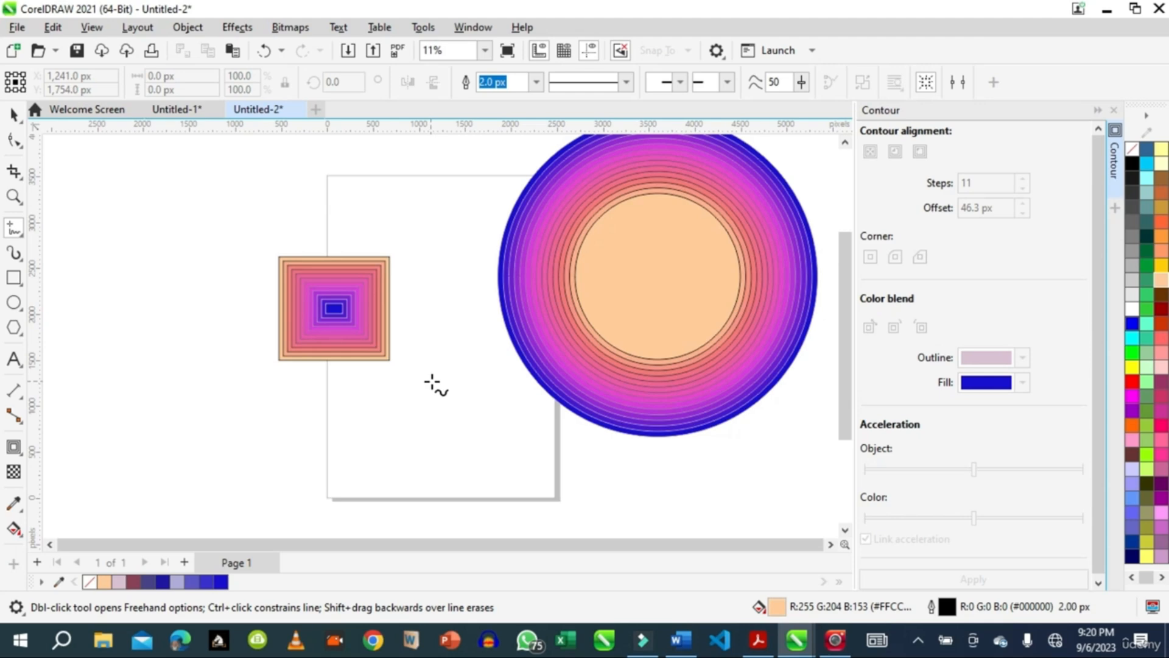
left_click(431, 383)
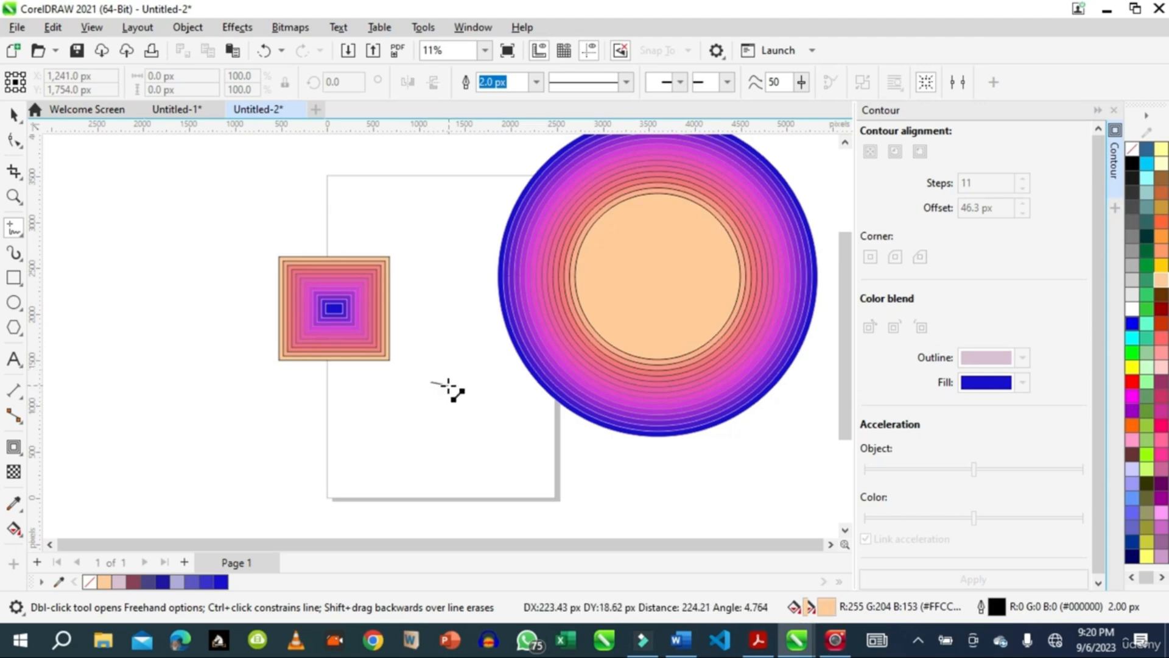
key("Escape")
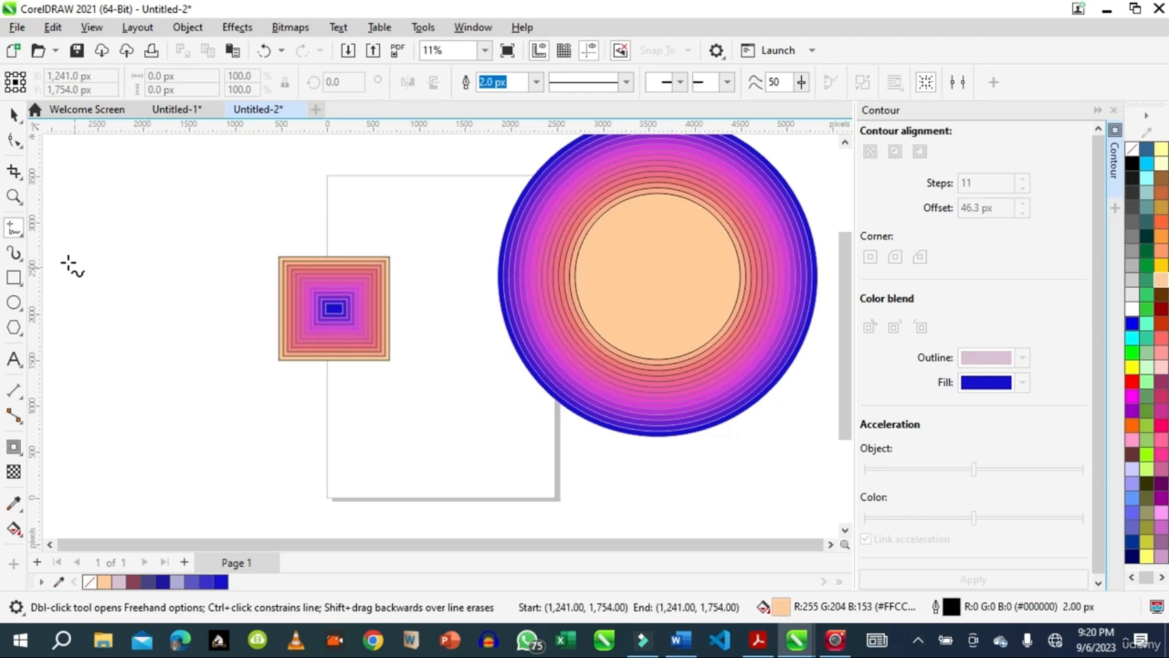
Draw a closed freeform shape about 754 by 1,238 px with the Polyline tool, on the page below the contoured rectangle.
left_click(17, 230)
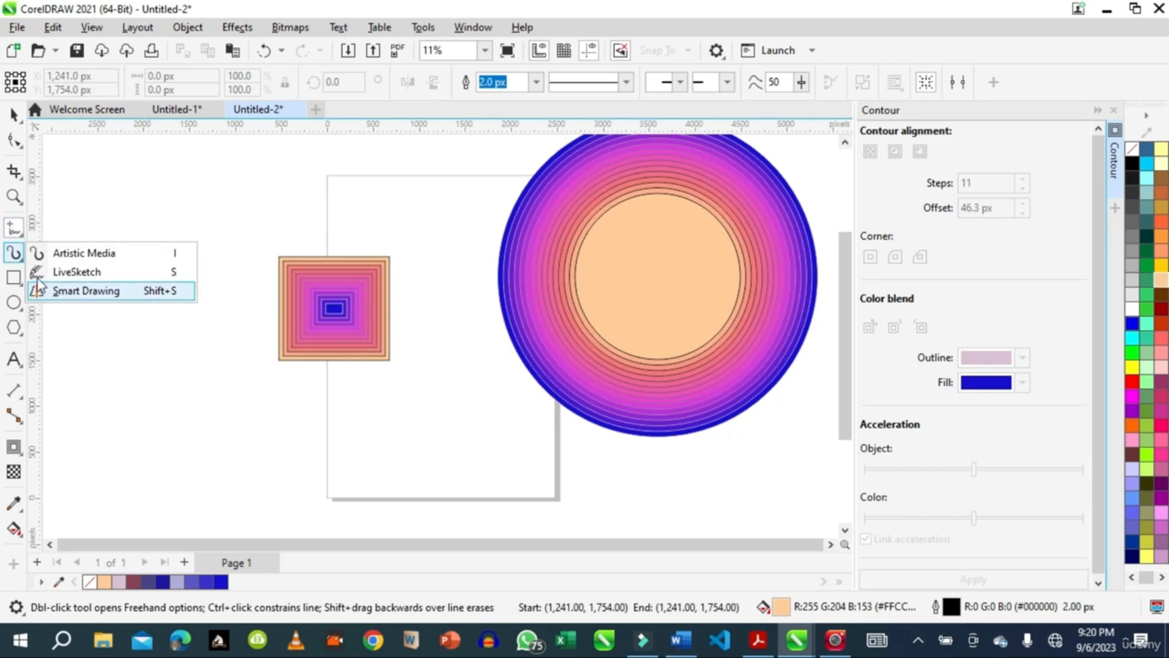
left_click(16, 256)
left_click(19, 230)
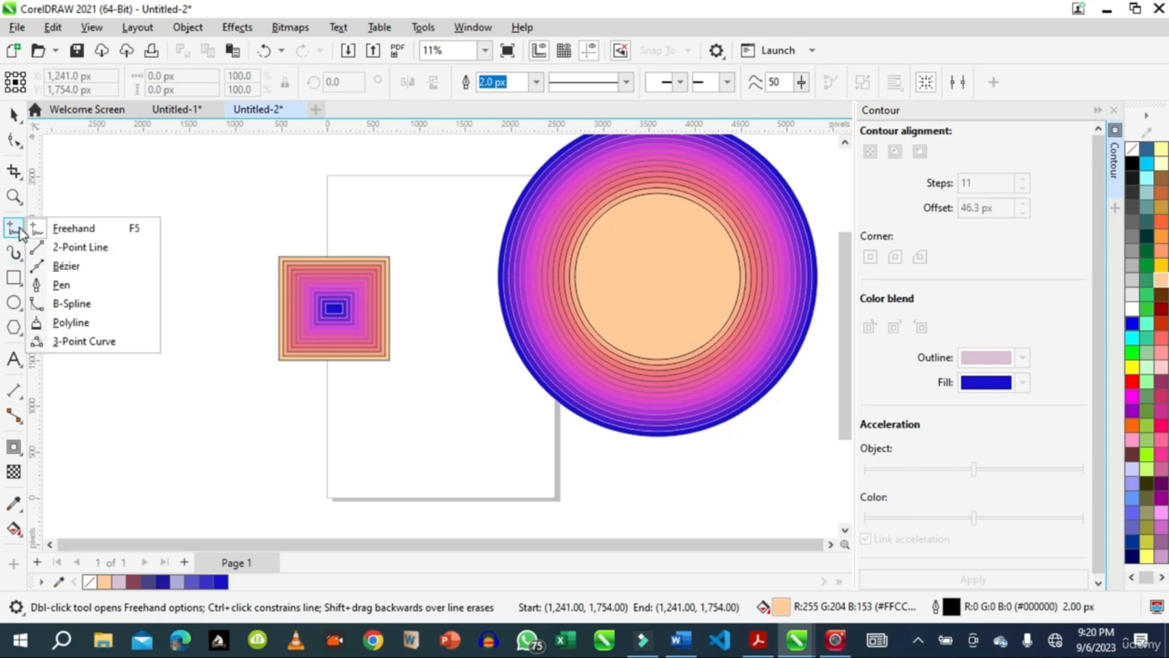
left_click(73, 323)
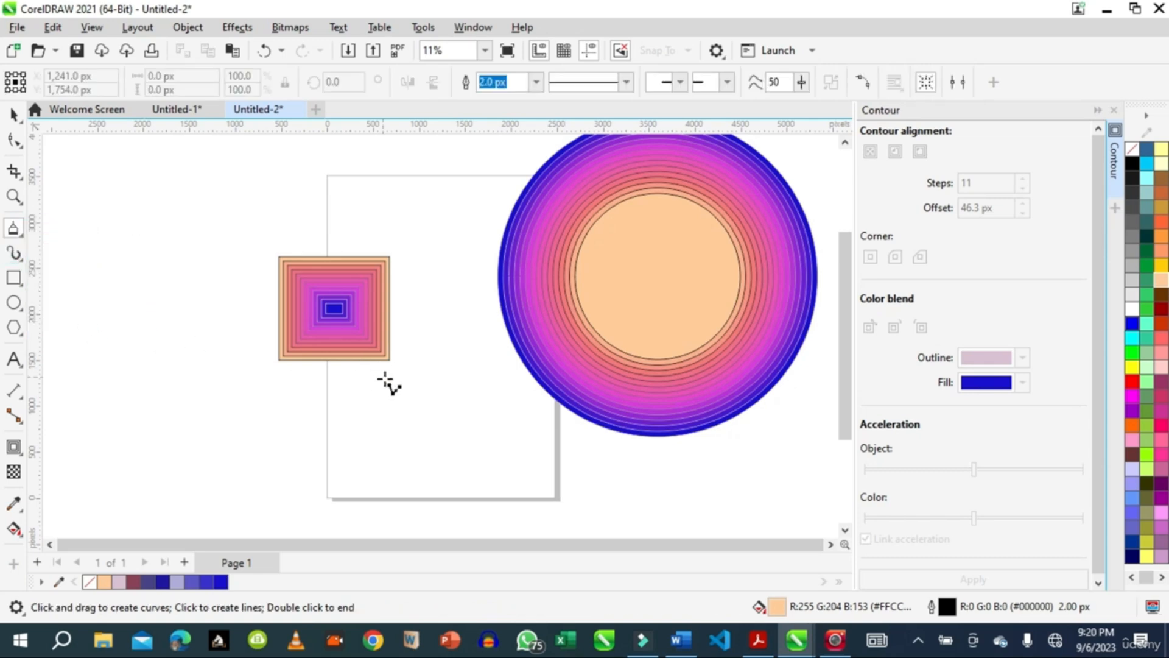
mouse_move(415, 409)
left_mouse_down()
mouse_move(455, 400)
mouse_move(461, 450)
mouse_move(459, 482)
mouse_move(428, 506)
mouse_move(376, 454)
mouse_move(396, 435)
mouse_move(388, 380)
mouse_move(376, 393)
mouse_move(414, 406)
left_mouse_up()
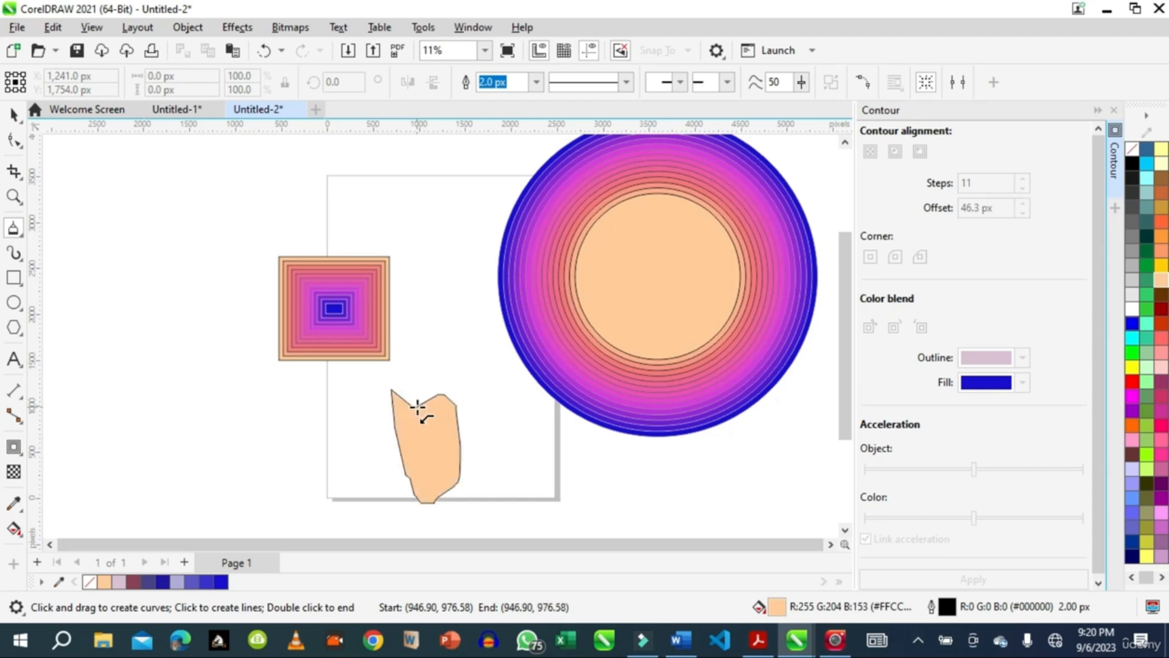
Reshape the freeform shape by moving its nodes, bringing it to about 801 by 1,294 px, and reselect it as an object.
left_click(13, 140)
left_click_drag(412, 406, 452, 386)
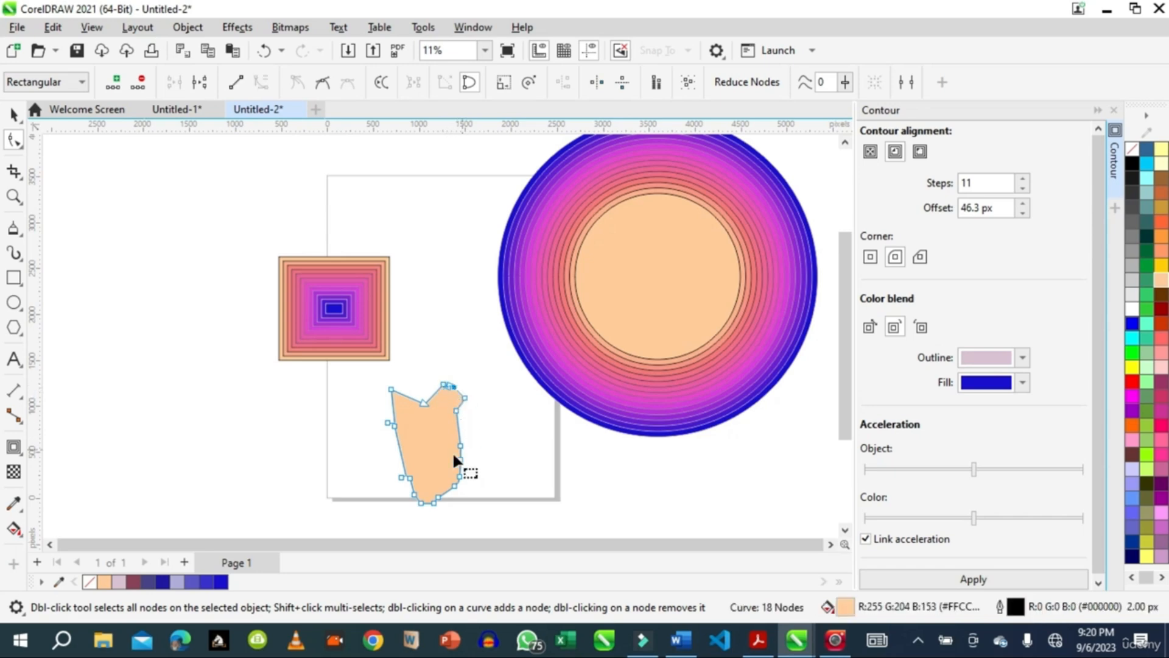
left_click(415, 494)
left_click(409, 479)
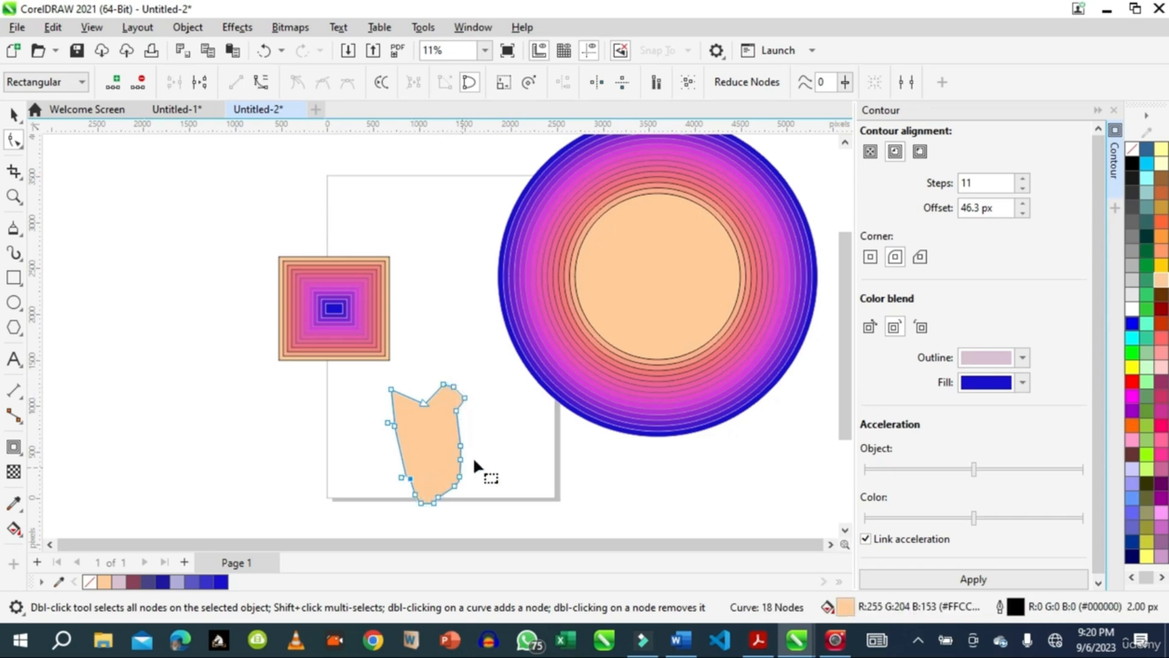
left_click(13, 114)
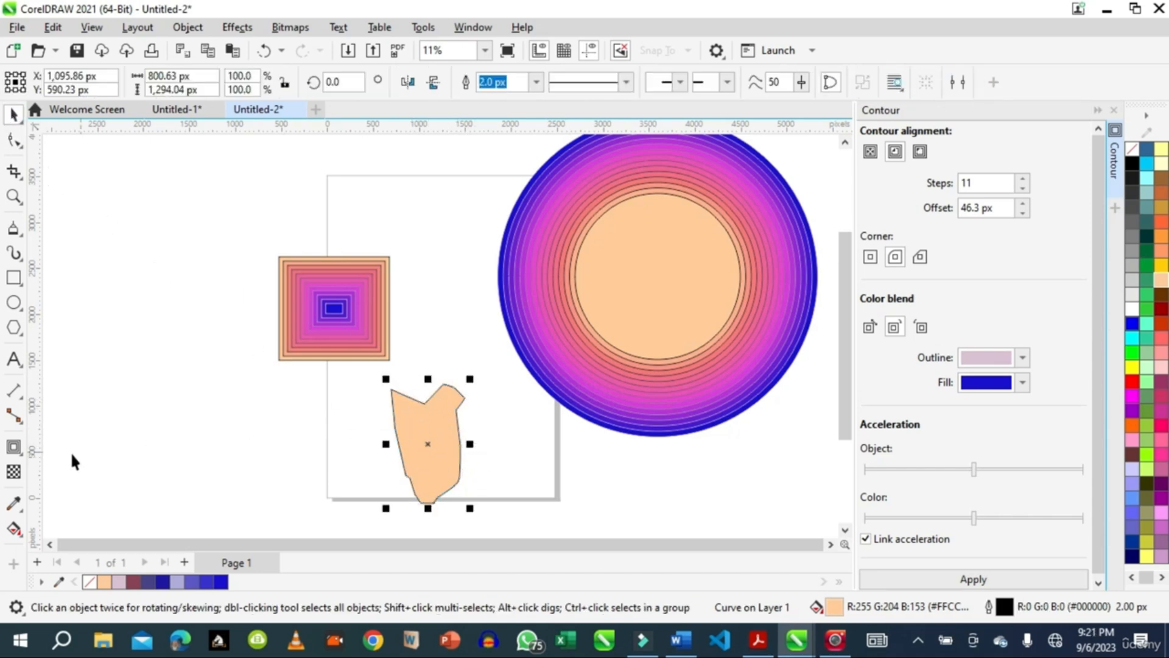
Apply an 11-step inside contour to the freeform shape with an offset of about 24.54 px.
left_click(13, 446)
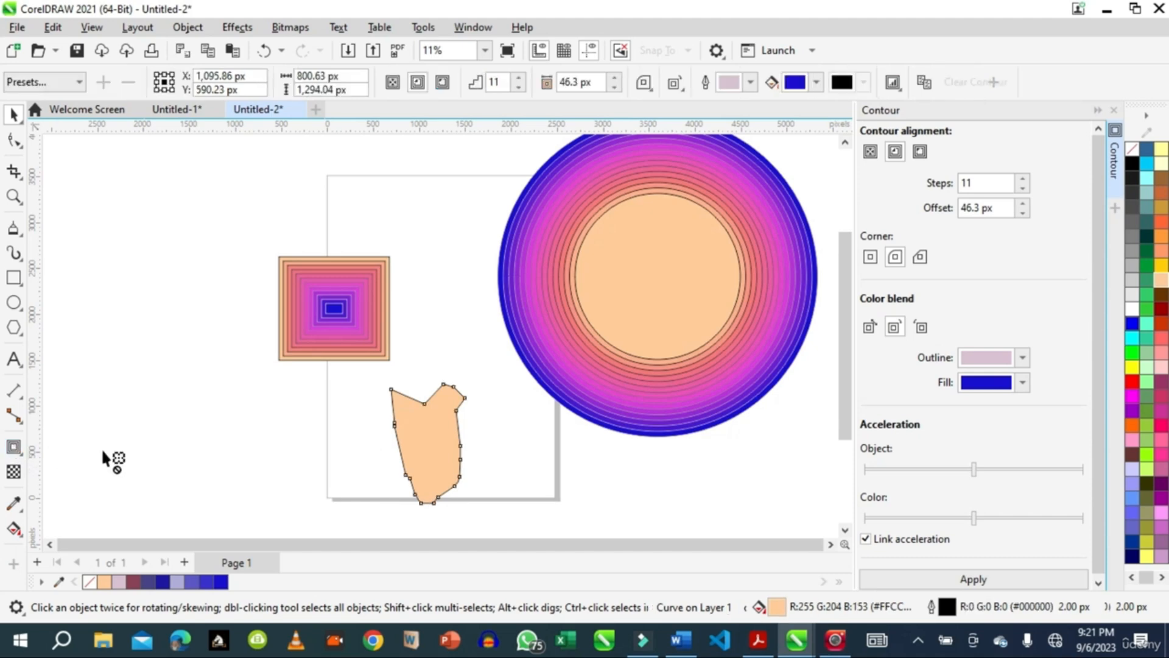
left_click_drag(430, 442, 457, 443)
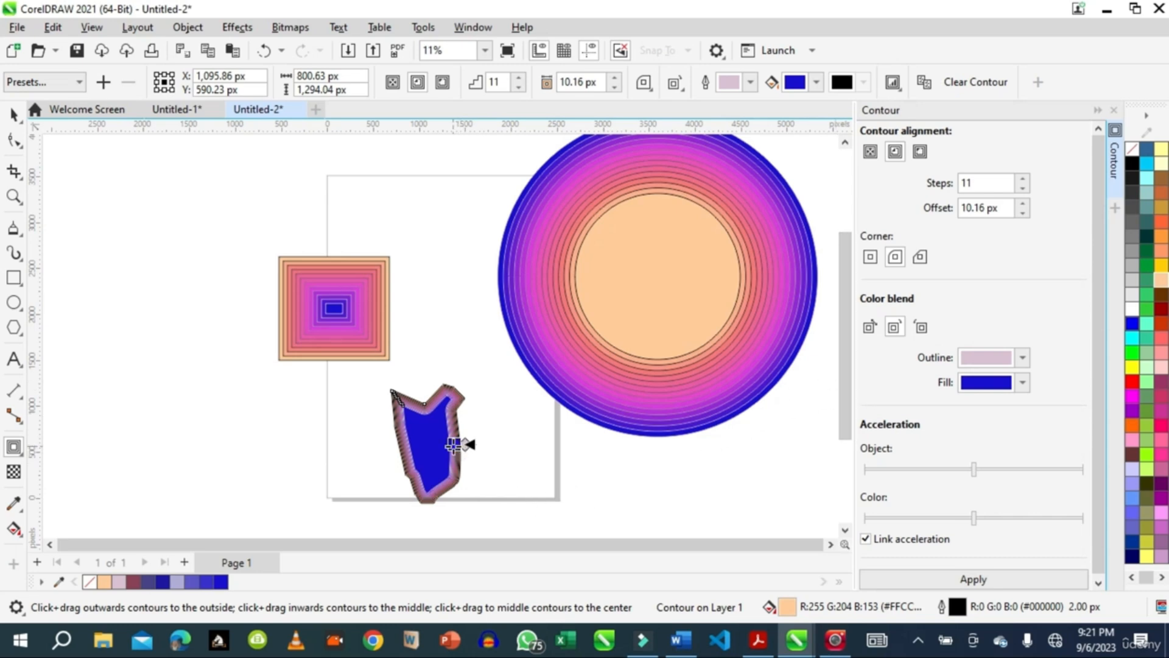
left_click_drag(454, 445, 440, 444)
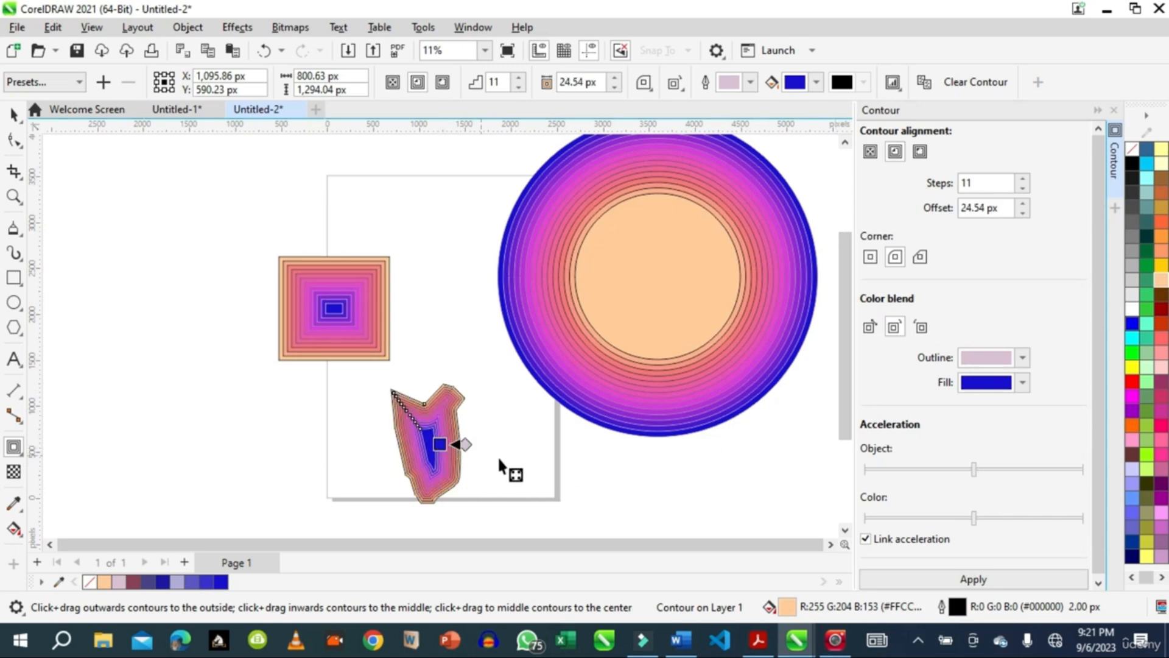
Set the freeform shape's contour to 5 steps and apply it.
left_click_drag(973, 182, 949, 181)
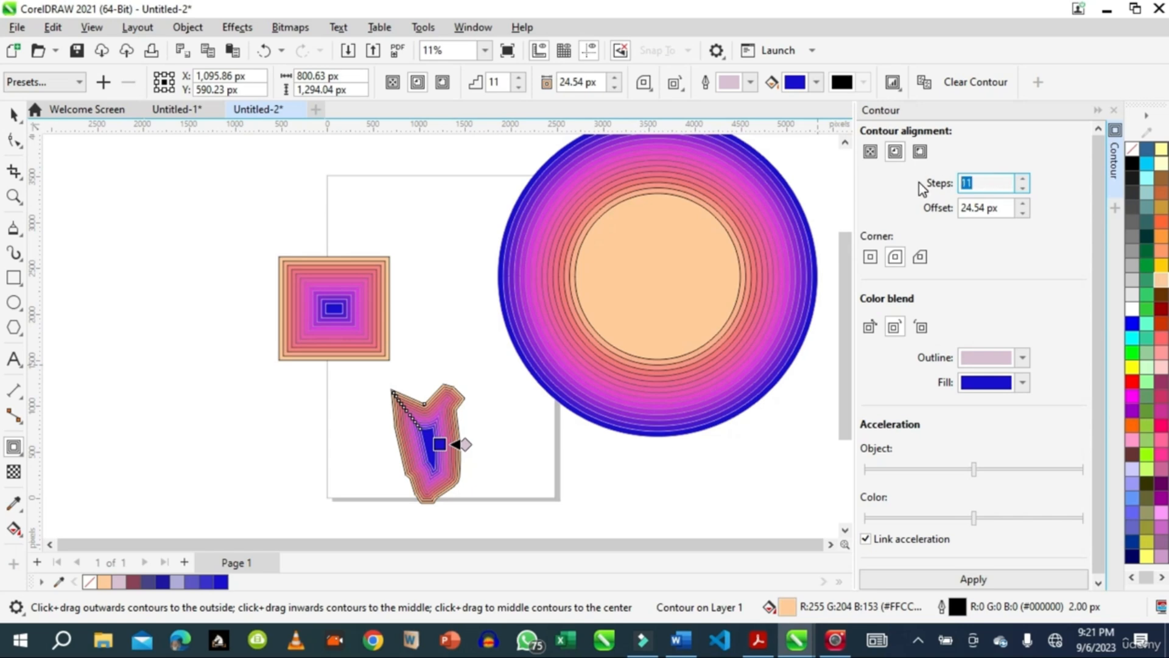
type("5")
left_click(977, 580)
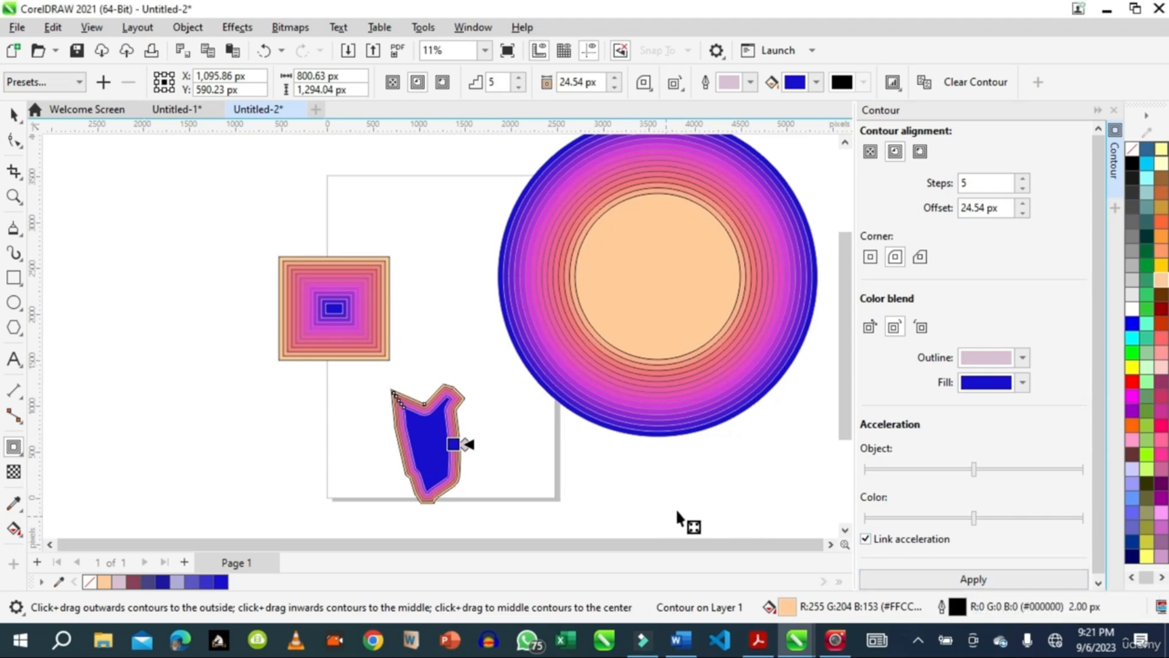
Reduce the offset of the freeform shape's contour to 0.3 px and apply it.
left_click(1023, 213)
left_click(1023, 213)
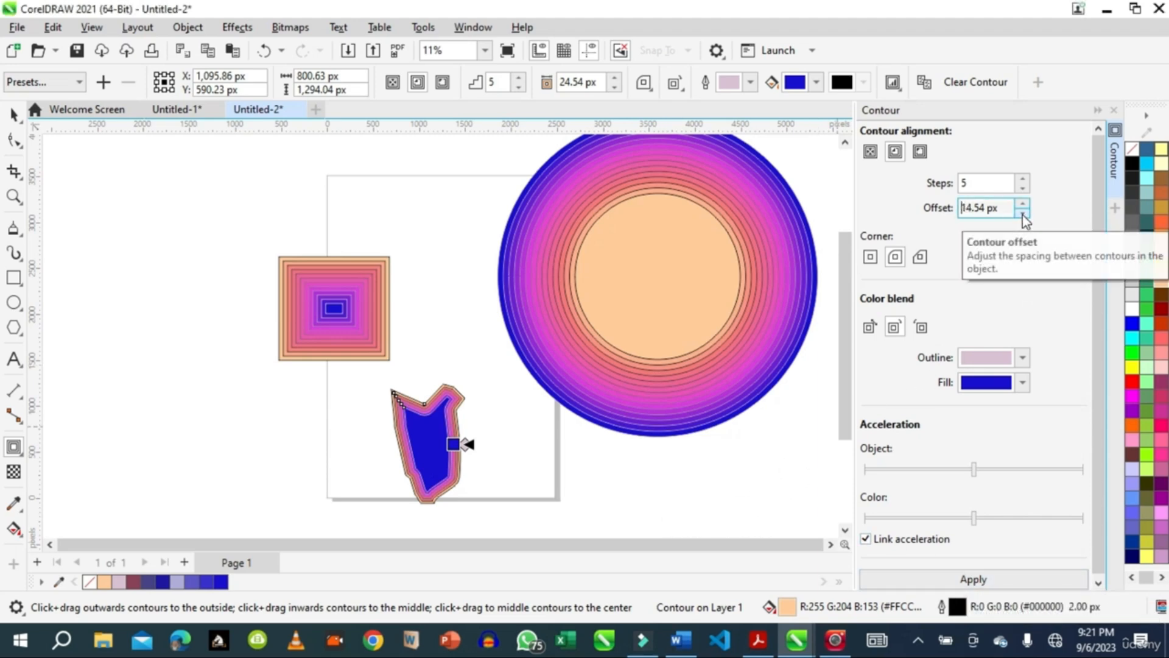
left_click(1023, 213)
left_click(1023, 213)
left_click(1022, 213)
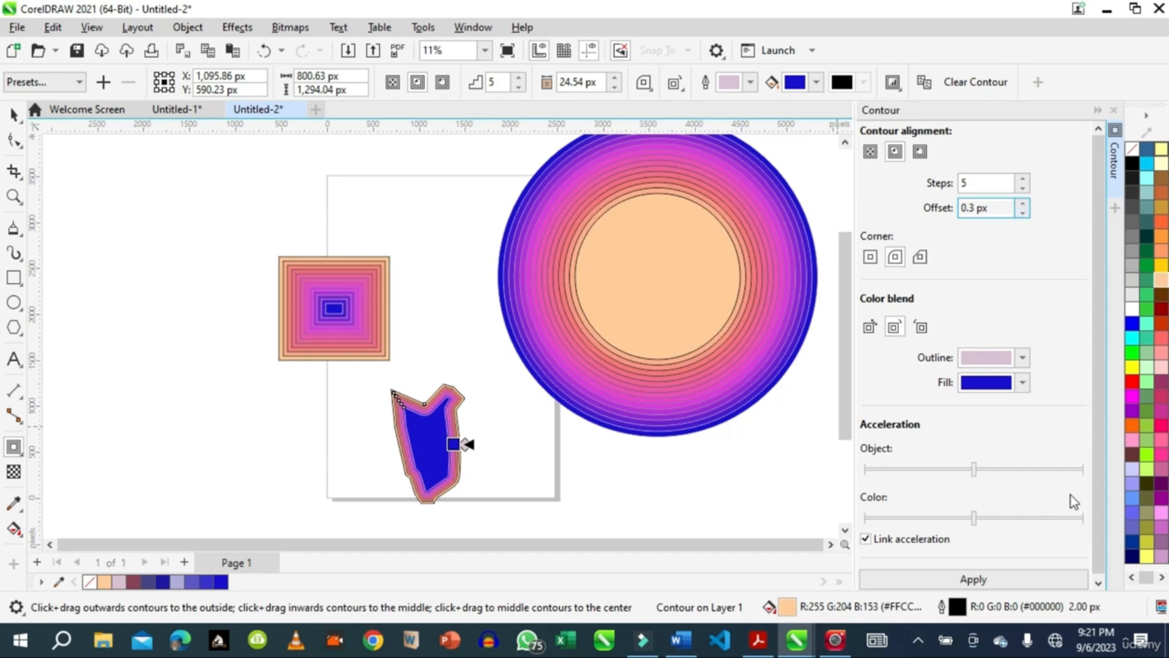
left_click(976, 581)
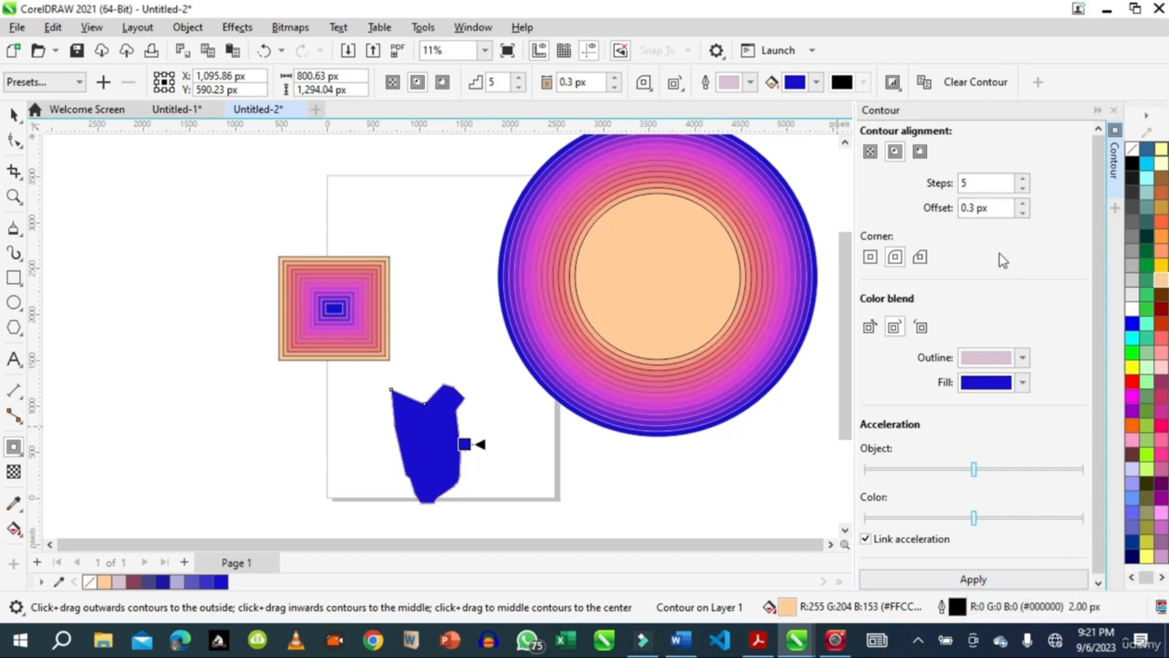
Increase the offset of the freeform shape's contour to 14.3 px and apply it.
left_click(1026, 202)
left_click(1026, 202)
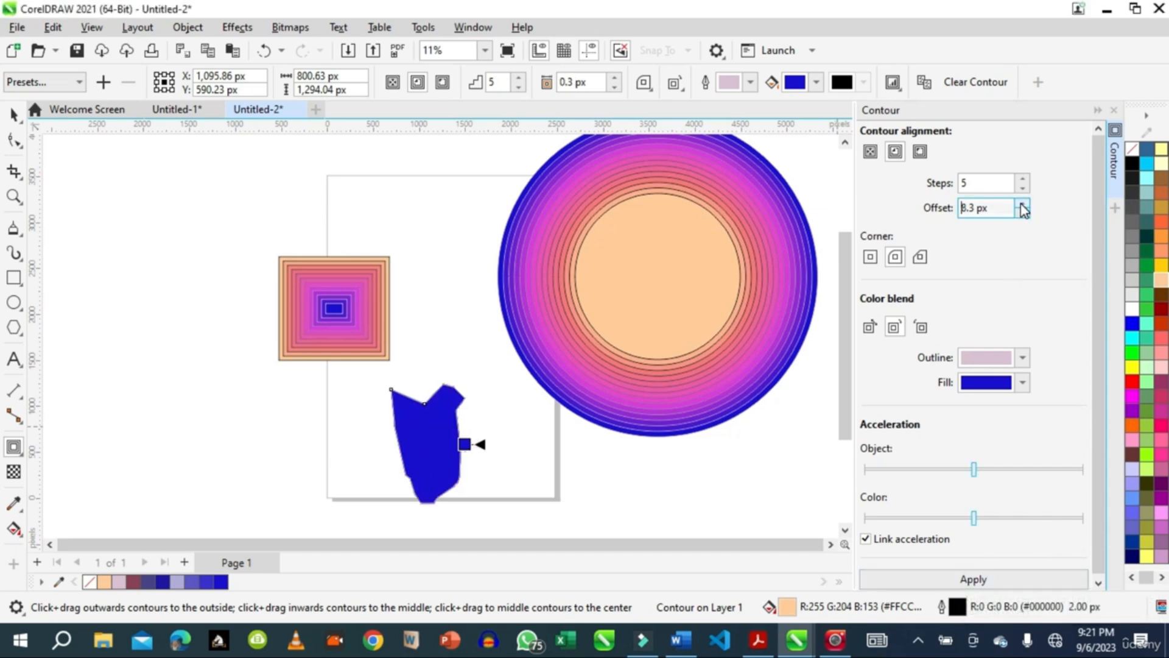
left_click(981, 584)
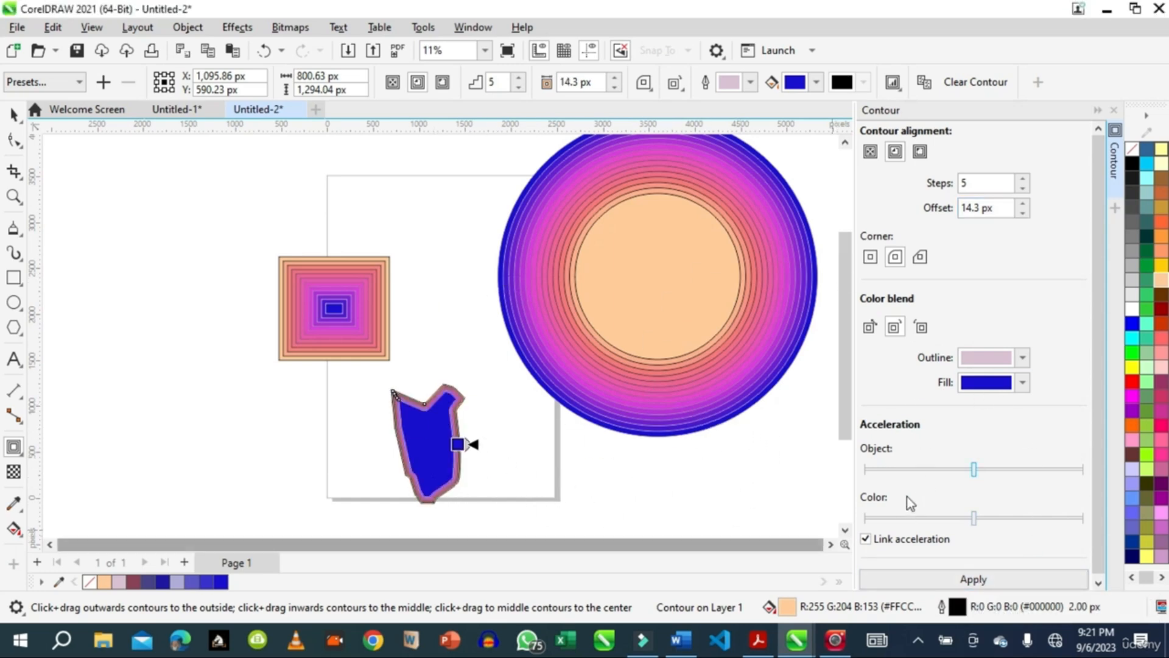
Raise the linked object and color acceleration of the circle's contour to about halfway between the middle and the maximum, and apply it.
left_click(13, 122)
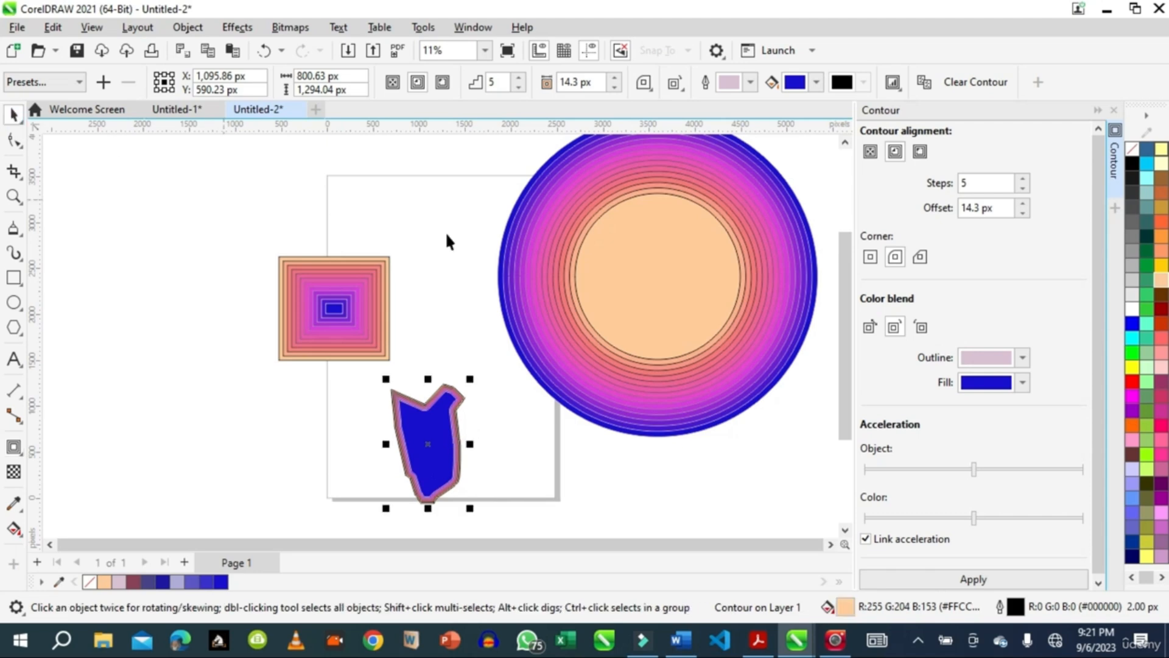
left_click(741, 395)
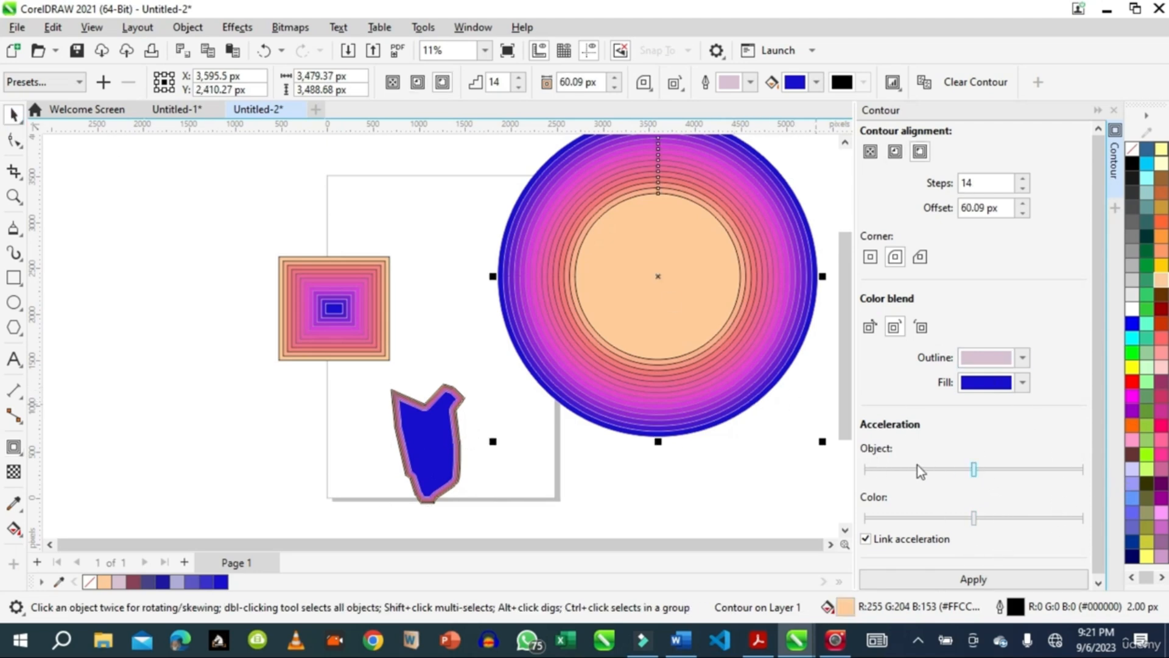
left_click_drag(975, 474, 977, 473)
left_click(1034, 470)
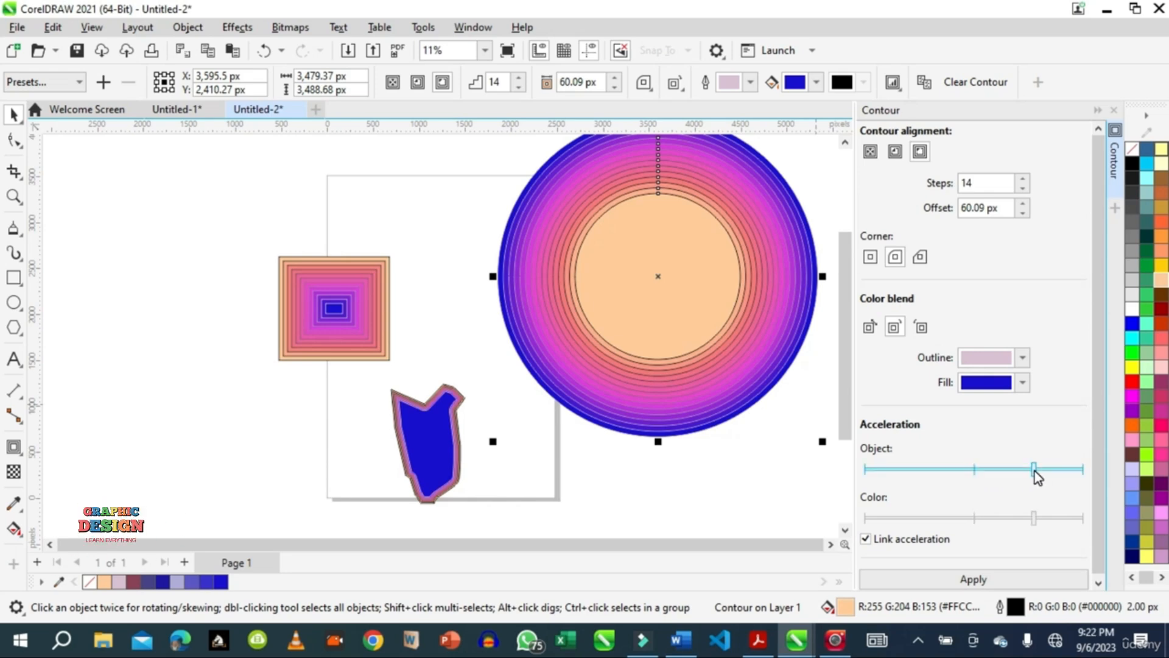
left_click(974, 581)
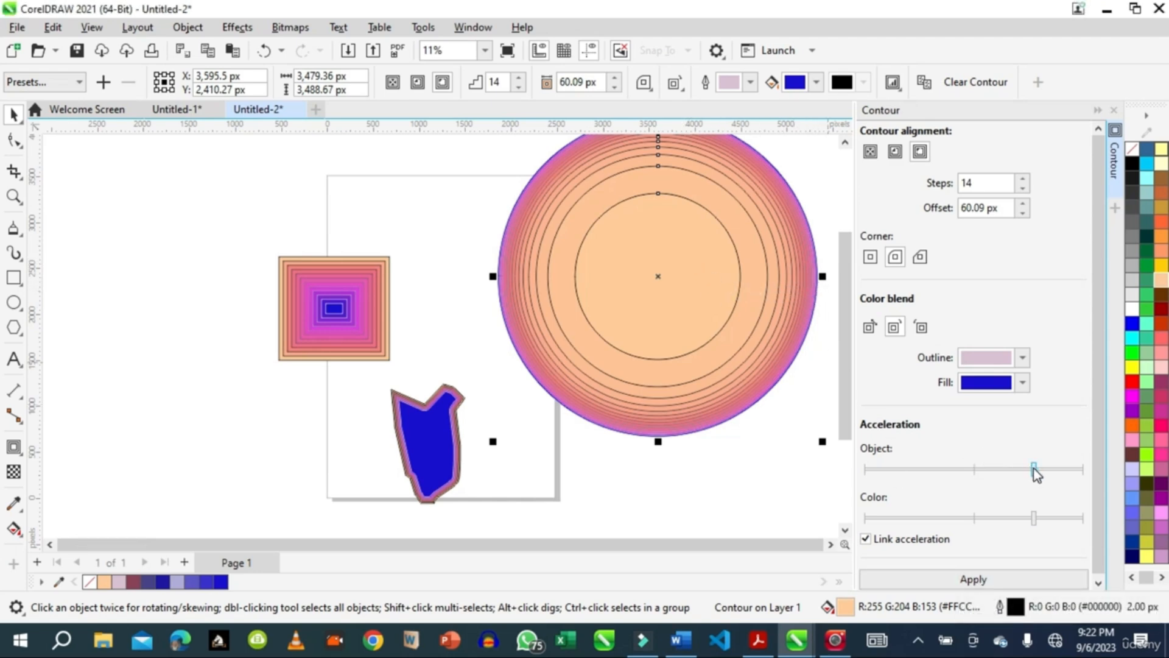
Lower the linked object and color acceleration of the circle's contour to about halfway between the minimum and the middle, and apply it.
left_click_drag(1035, 474, 910, 472)
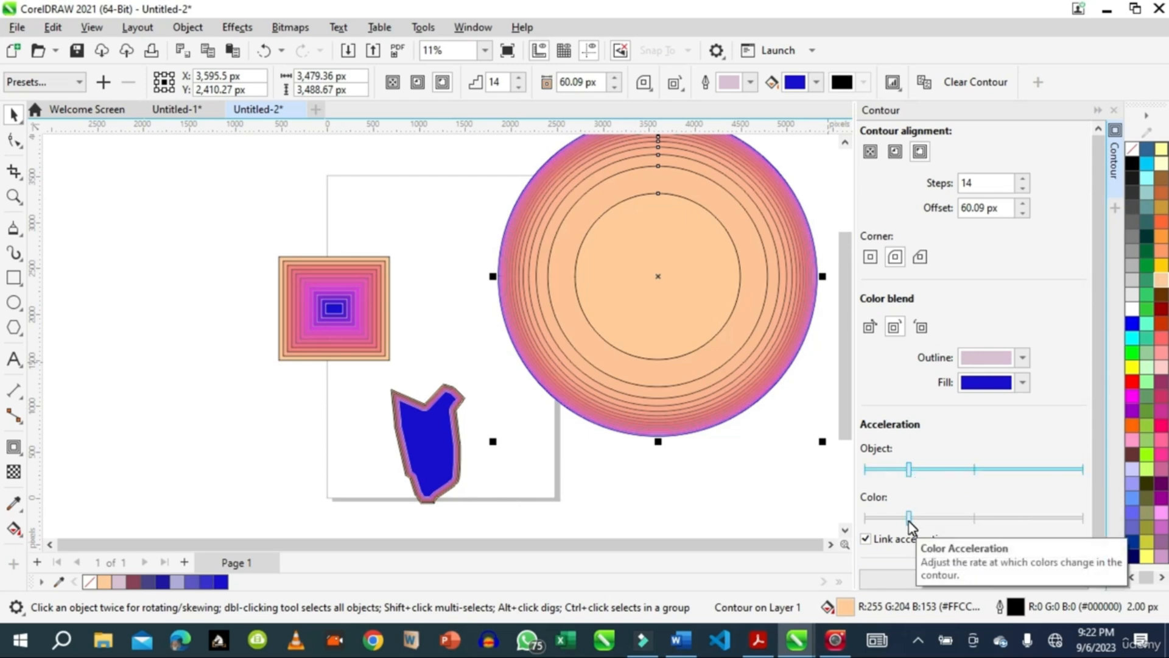
left_click_drag(1098, 435, 1093, 514)
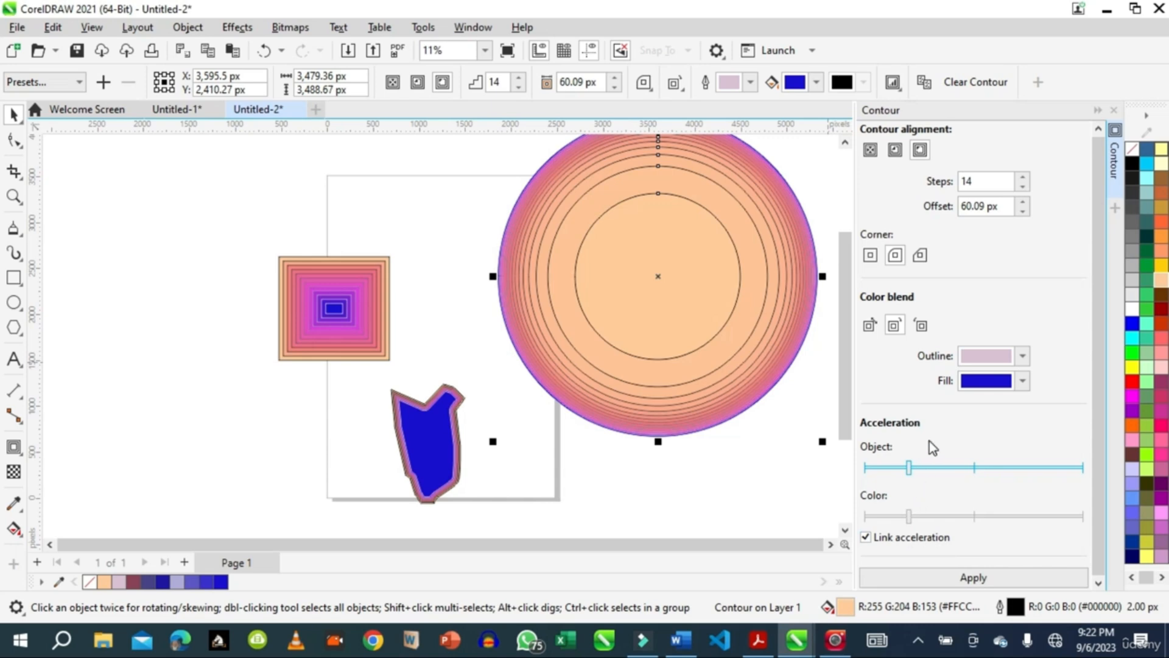
left_click(983, 579)
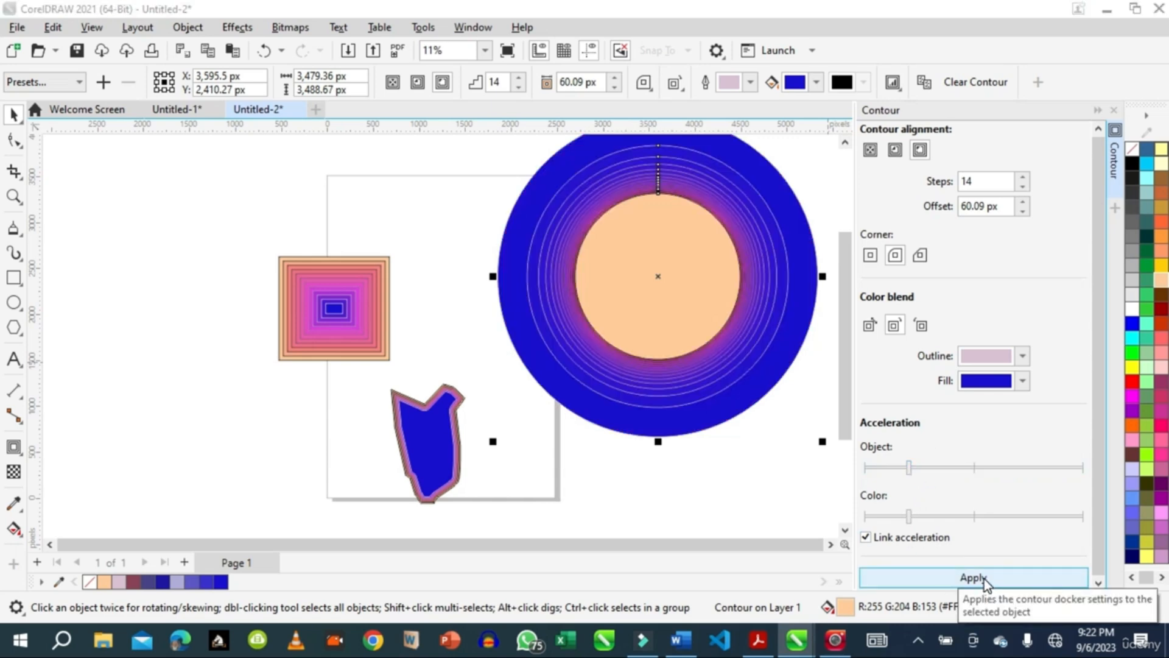
Undo the last two acceleration changes on the circle's contour.
left_click_drag(846, 320, 846, 238)
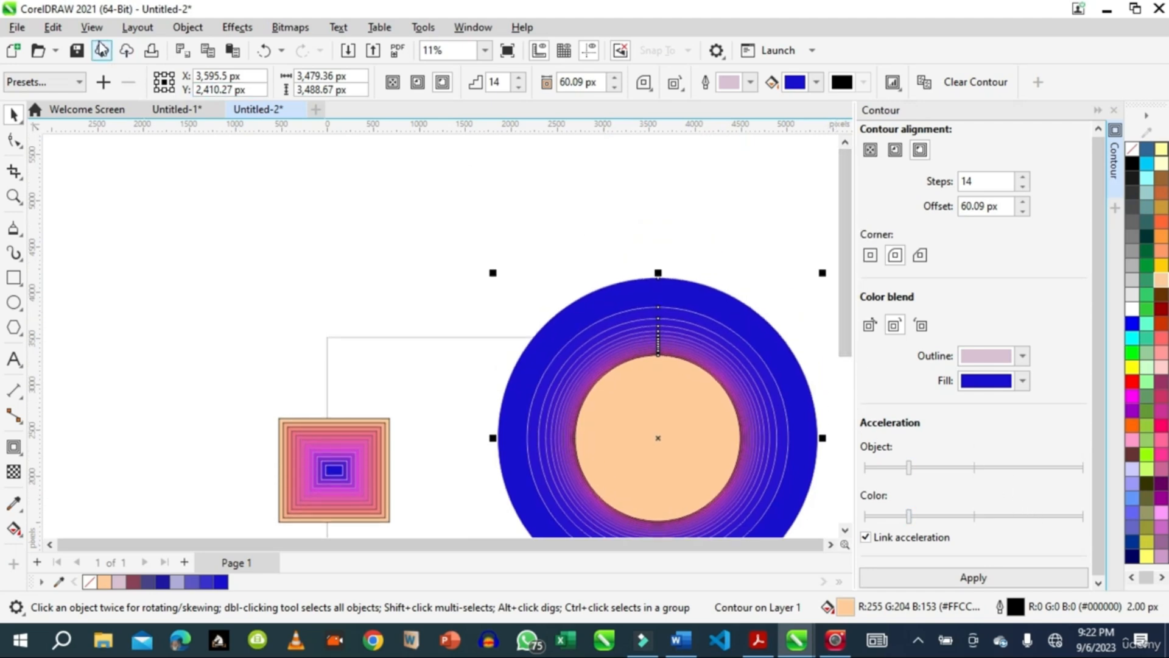
left_click(52, 27)
left_click(67, 47)
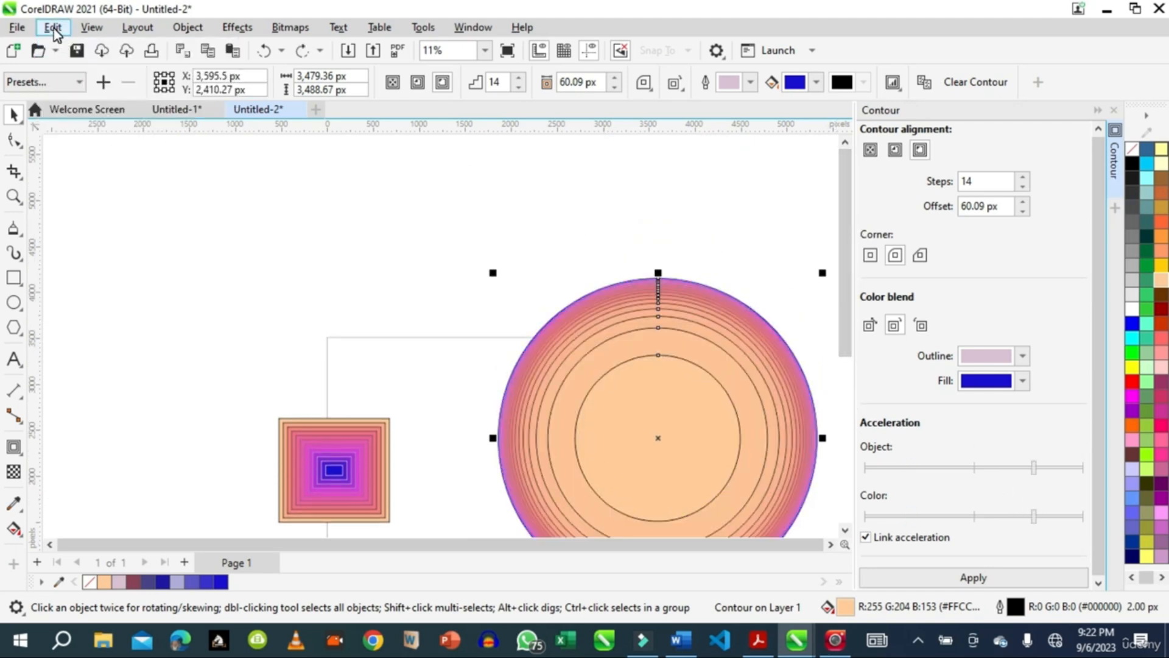
left_click(54, 28)
left_click(67, 65)
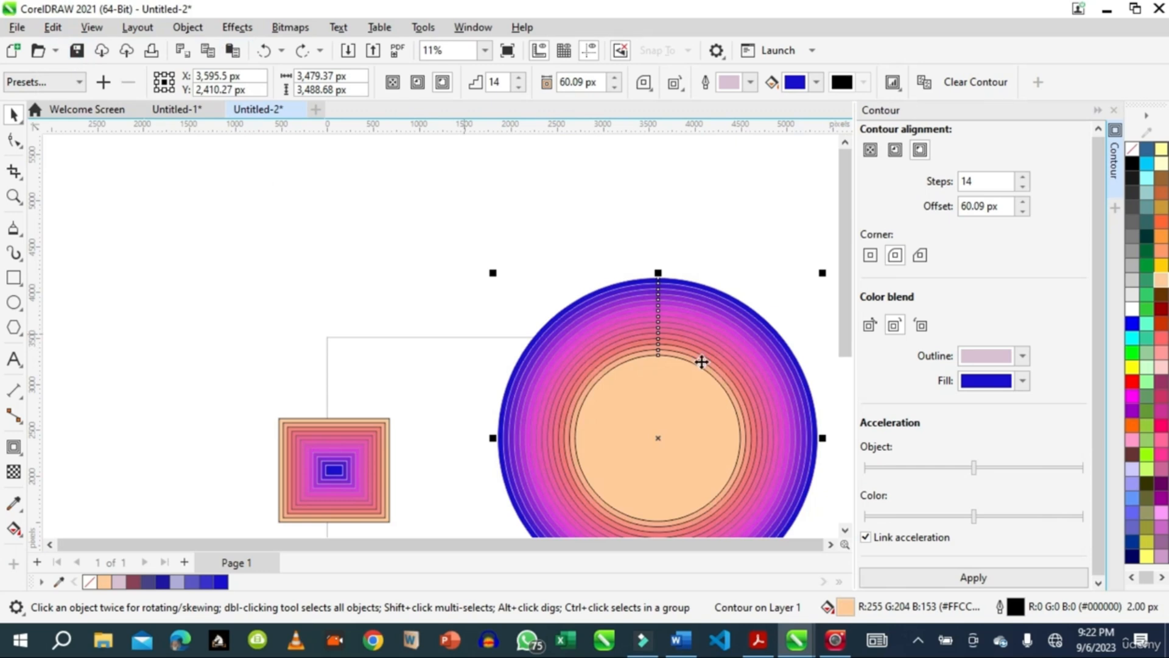
left_click_drag(842, 289, 841, 389)
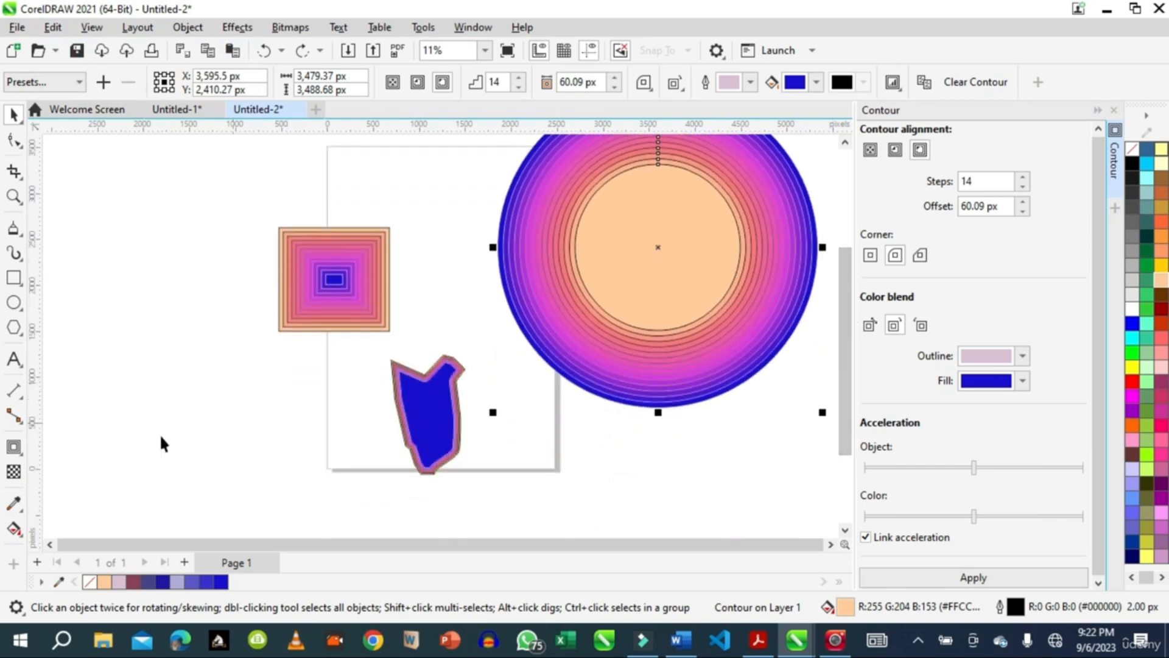
Examine the interactive effect tools grouped with Contour and the available effects commands, and select the rectangle's contour to compare them.
left_click(22, 455)
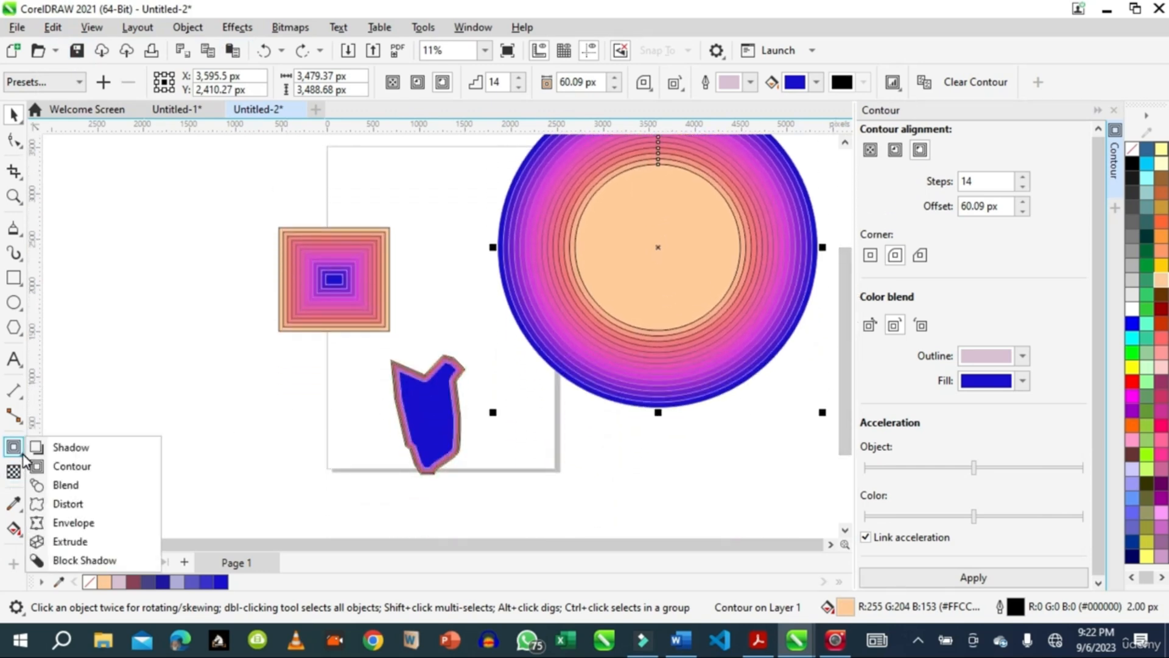
left_click(22, 455)
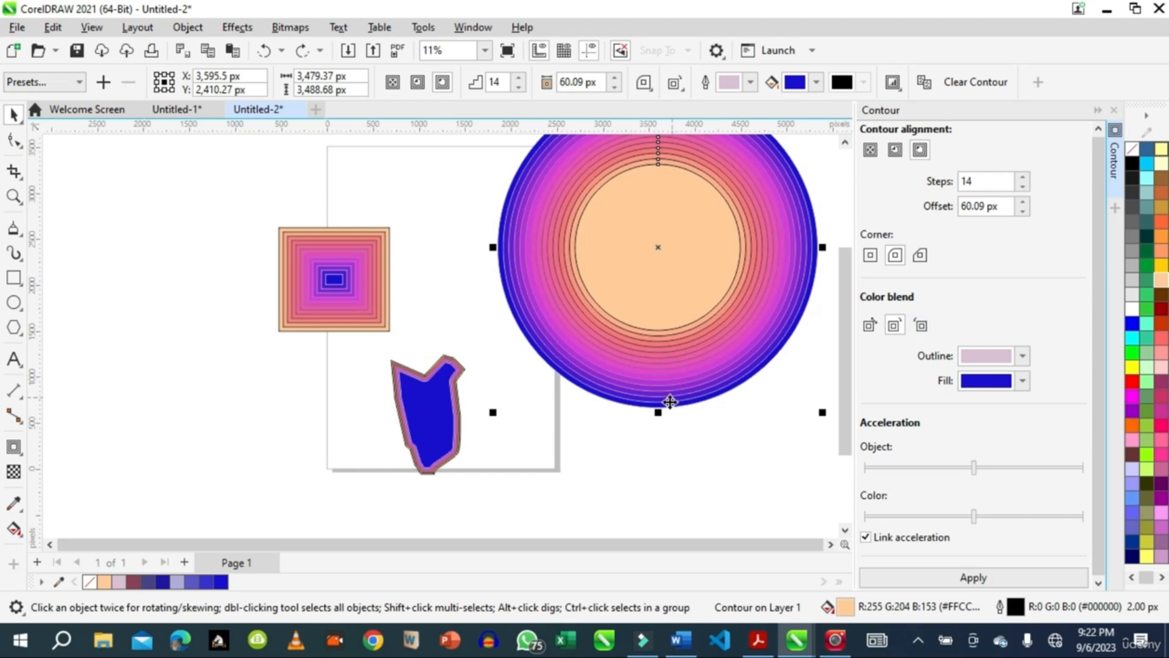
left_click(23, 456)
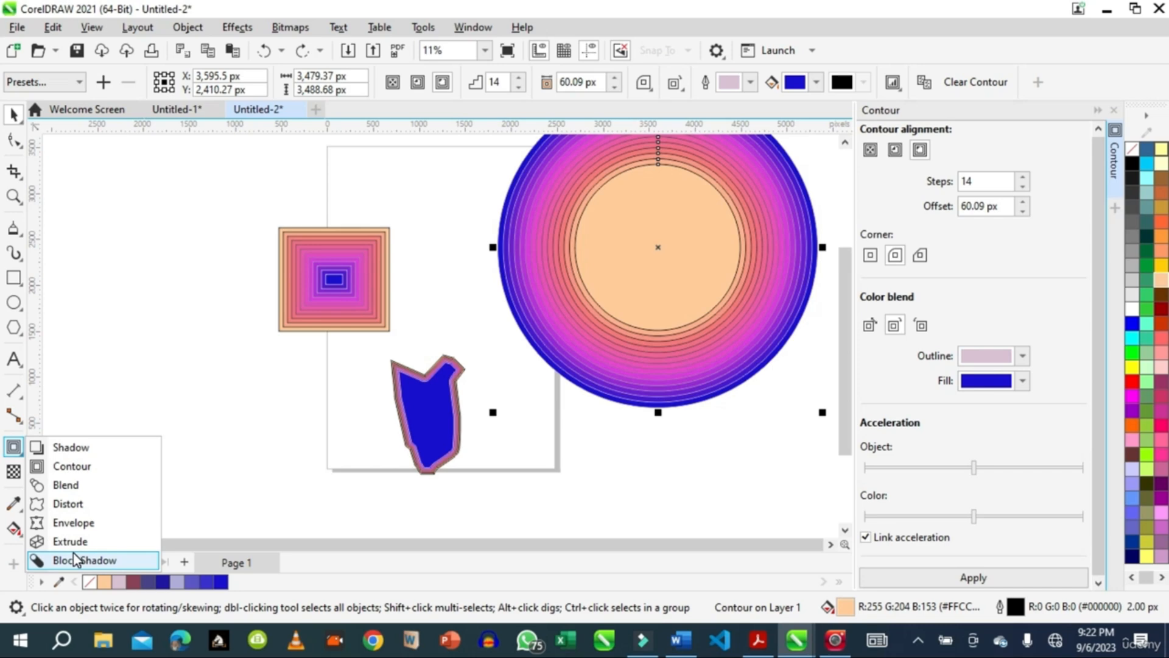
left_click(237, 28)
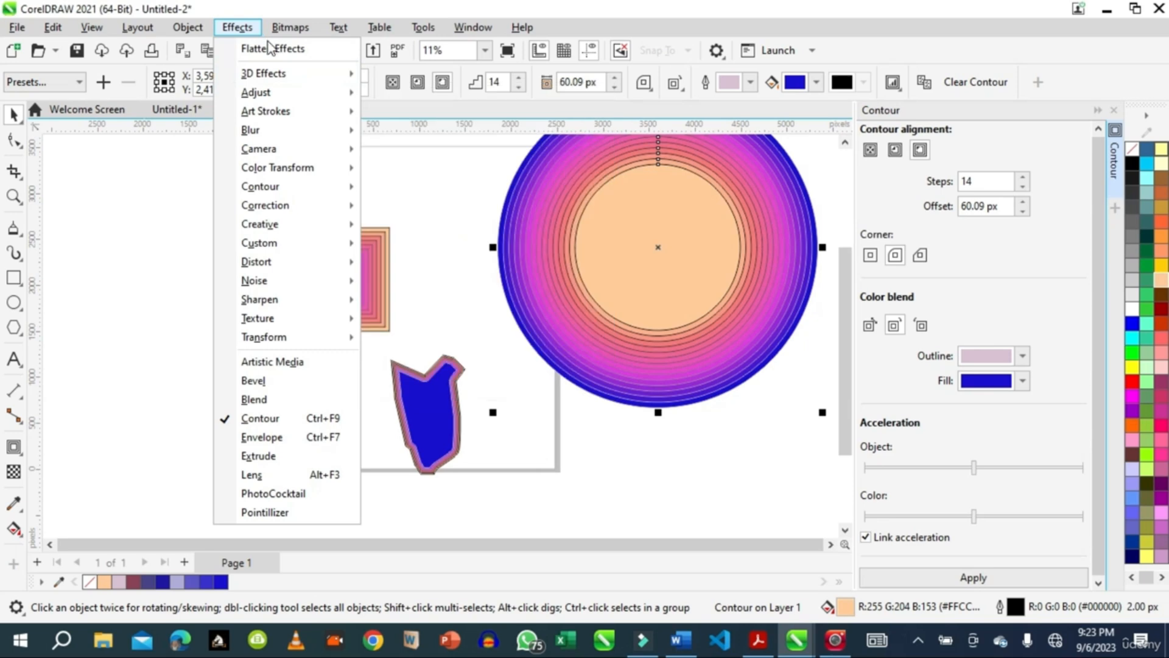
left_click(161, 378)
left_click(375, 283)
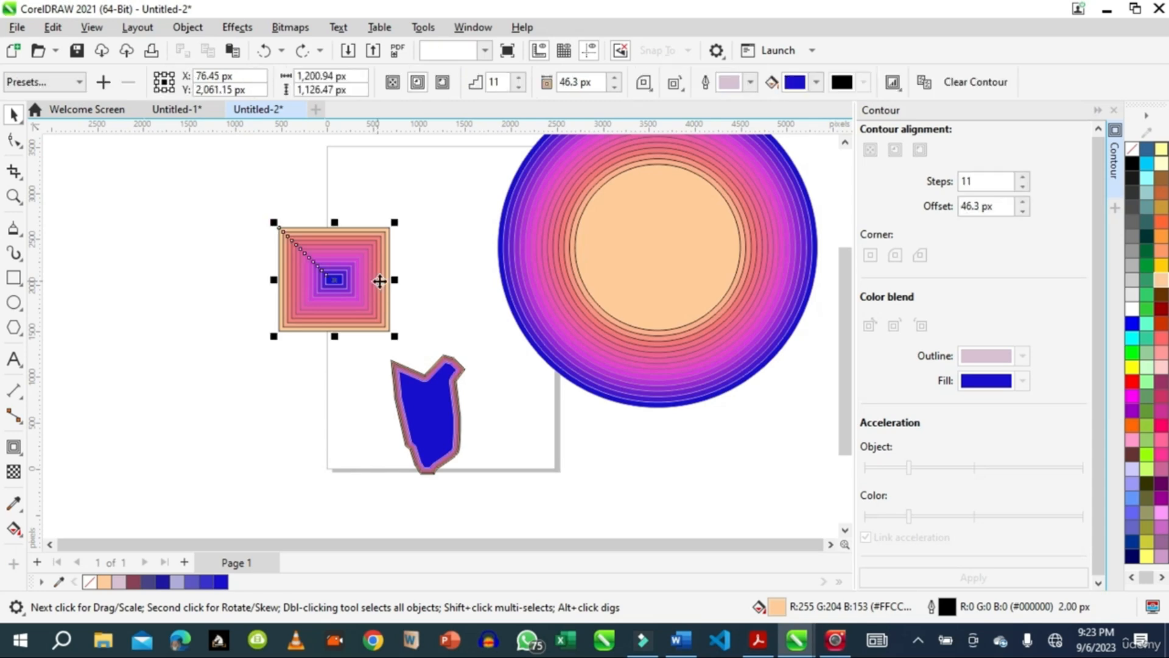
left_click(19, 454)
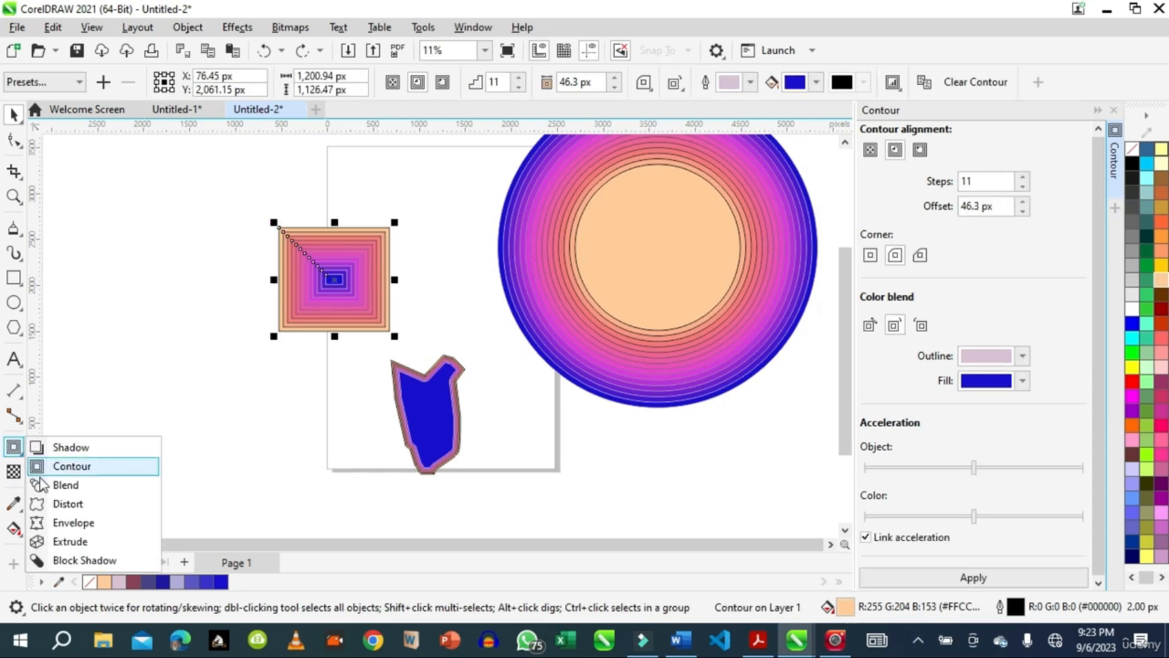
left_click(195, 299)
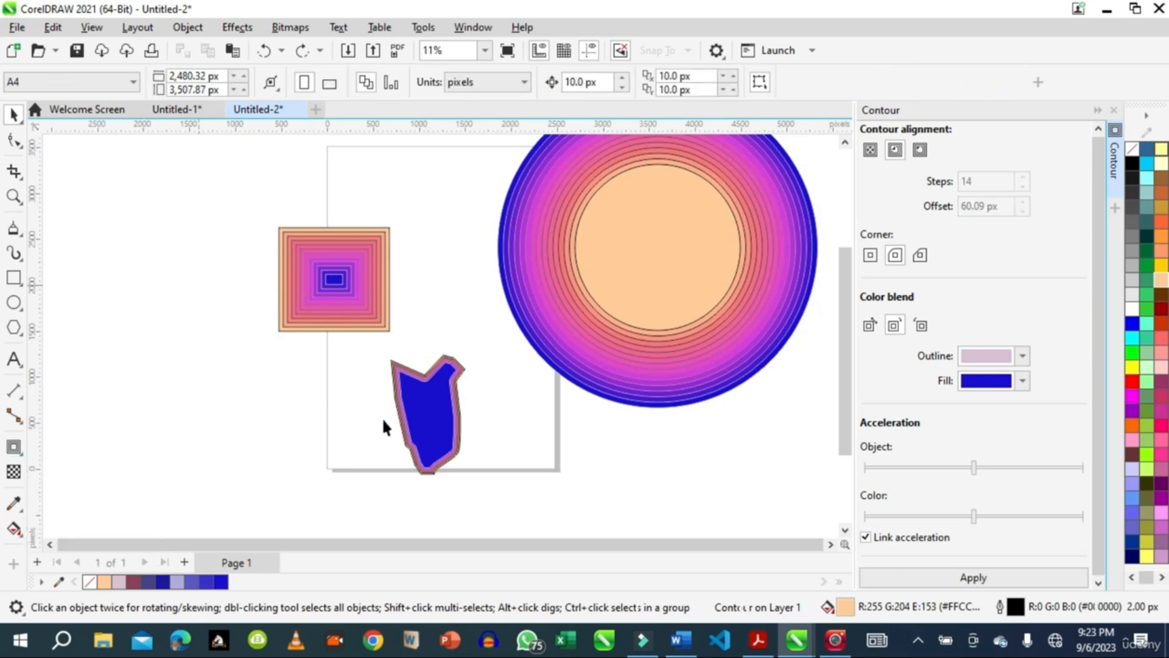
left_click(912, 641)
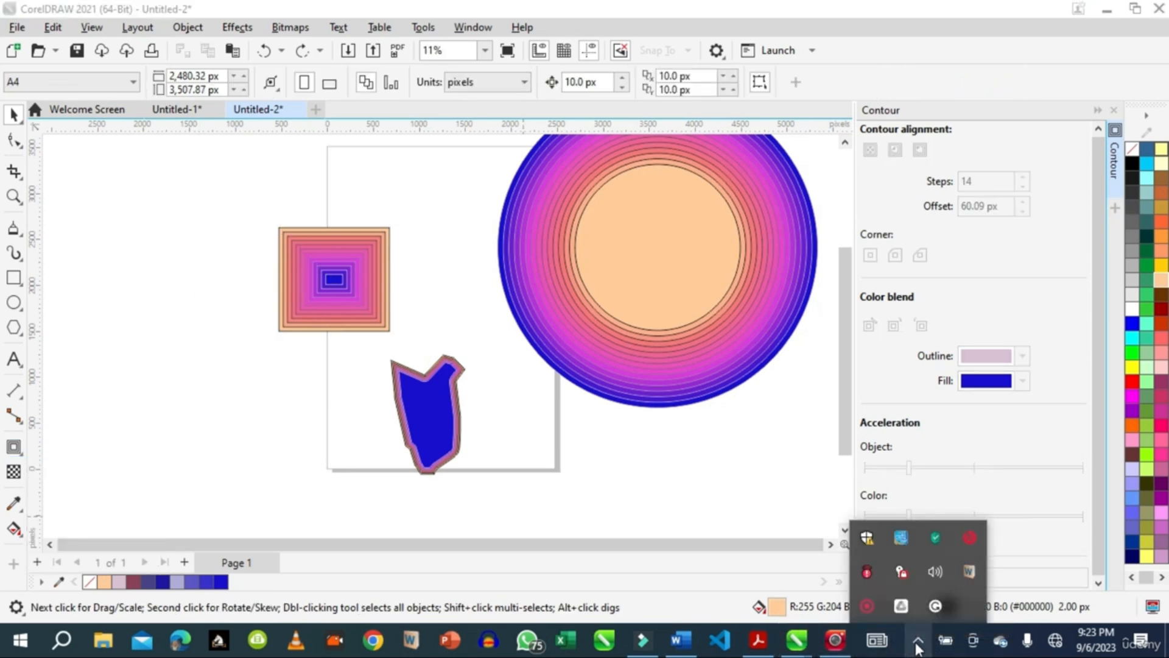
right_click(869, 600)
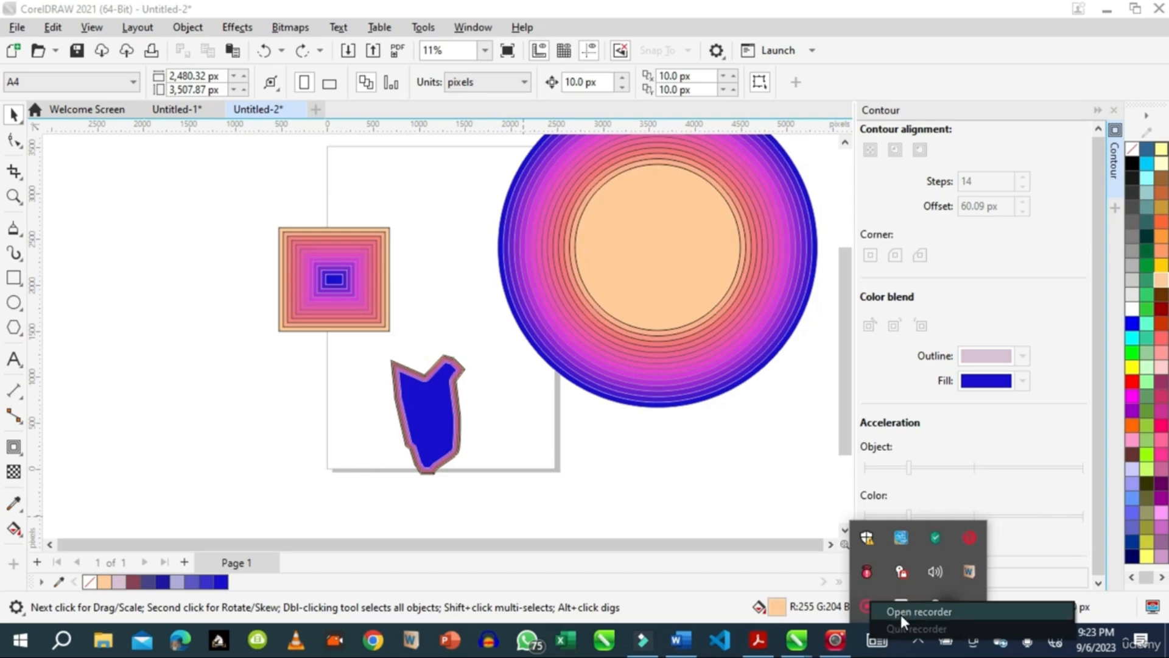
left_click(900, 615)
left_click(880, 605)
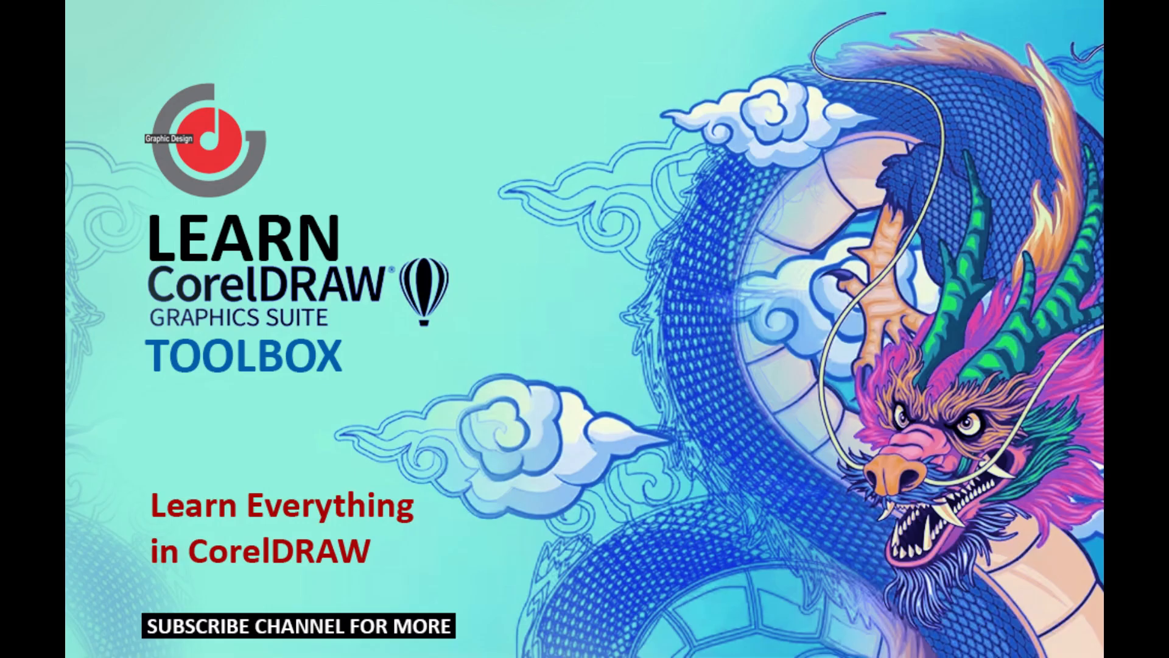